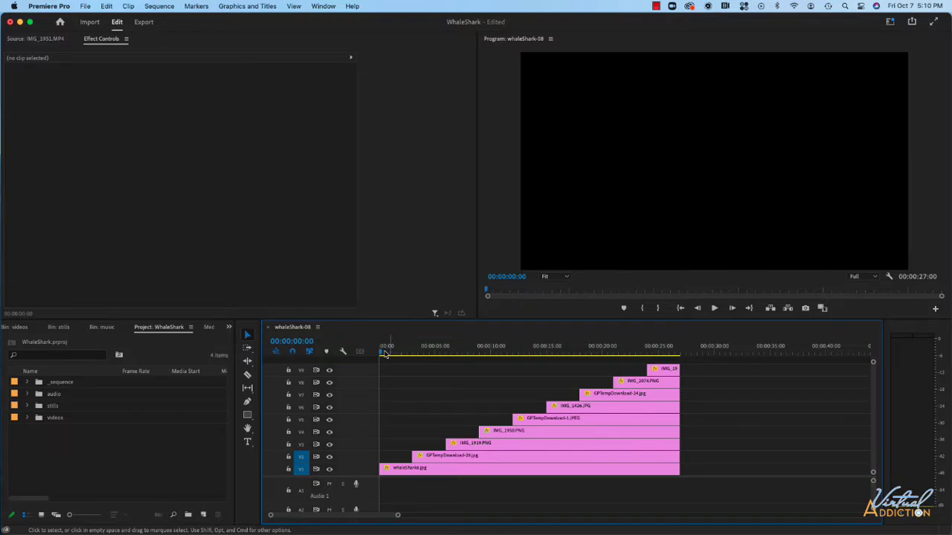
- Play the finished whaleShark-08 sequence and review the sequence settings of whaleShark-07
key("space")
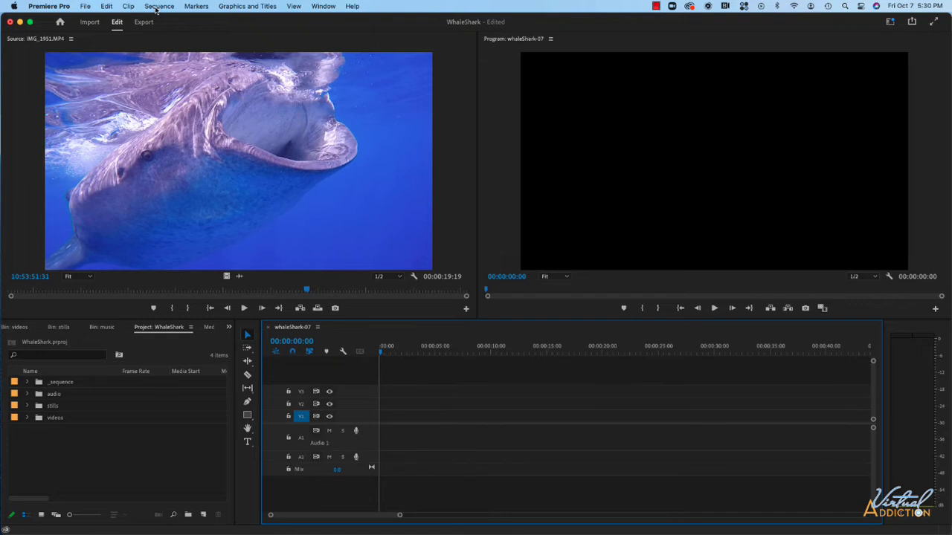
left_click(159, 7)
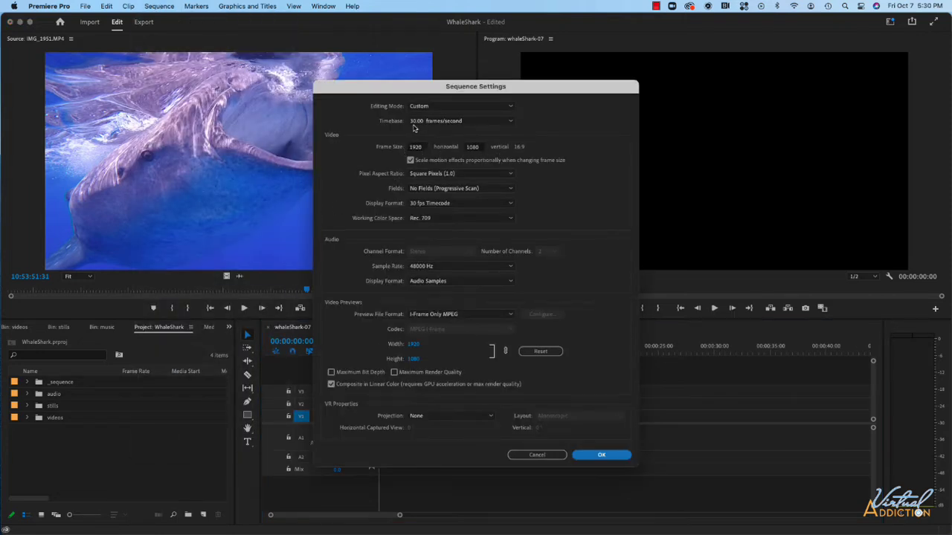
left_click(606, 456)
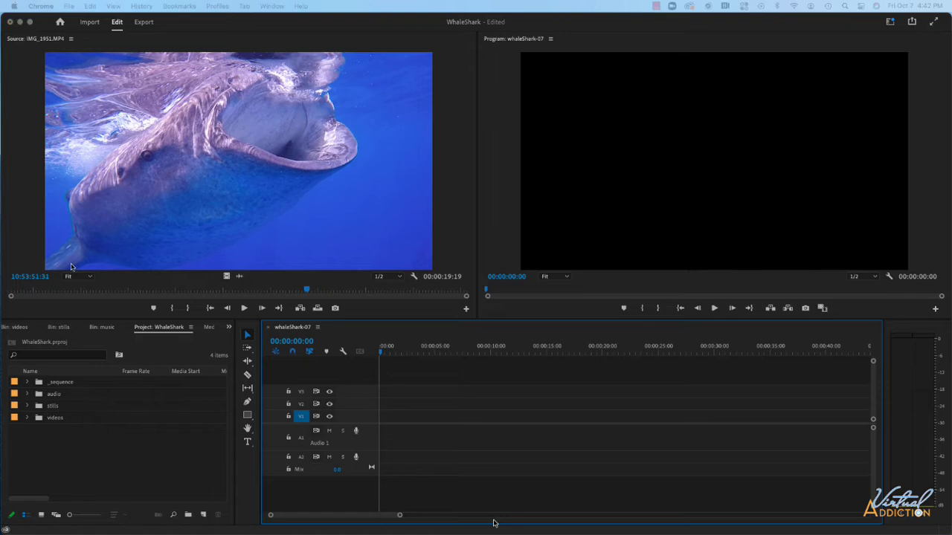
- Place whaleShark6, GPTempDownload-26, IMG_1919, IMG_1958, GPTempDownload-1, IMG_1426, GPTempDownload-24, IMG_2074 and IMG_1961 from the stills bin onto V1 at the sequence start, in that order
double_click(41, 406)
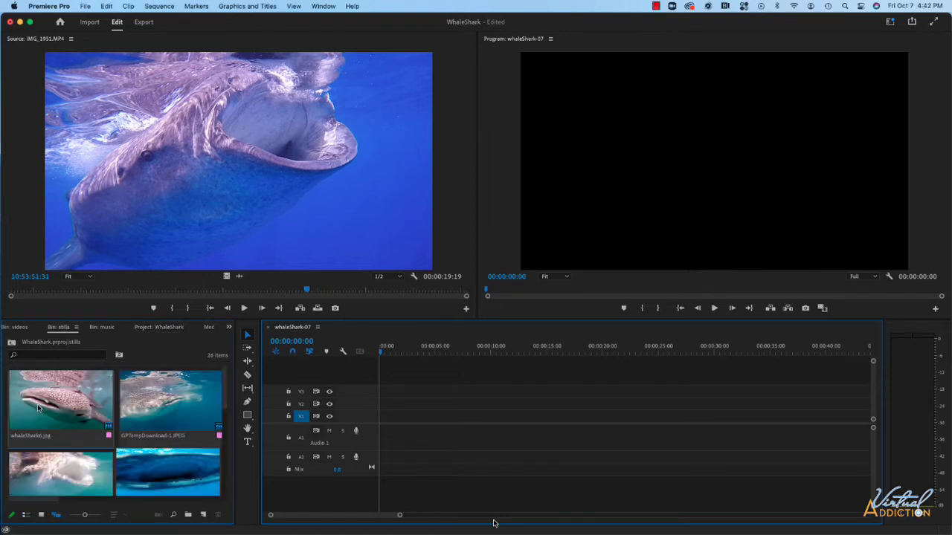
key("shift+grave")
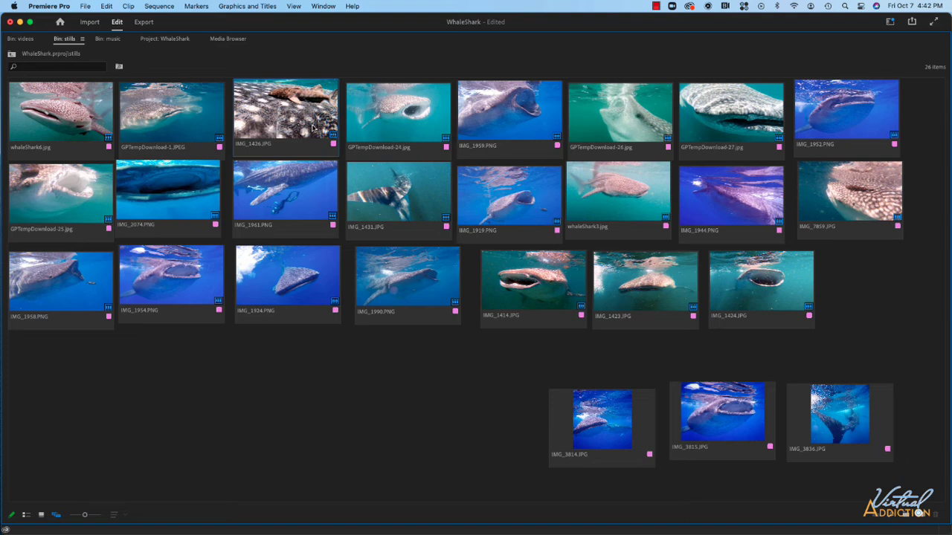
key("Right")
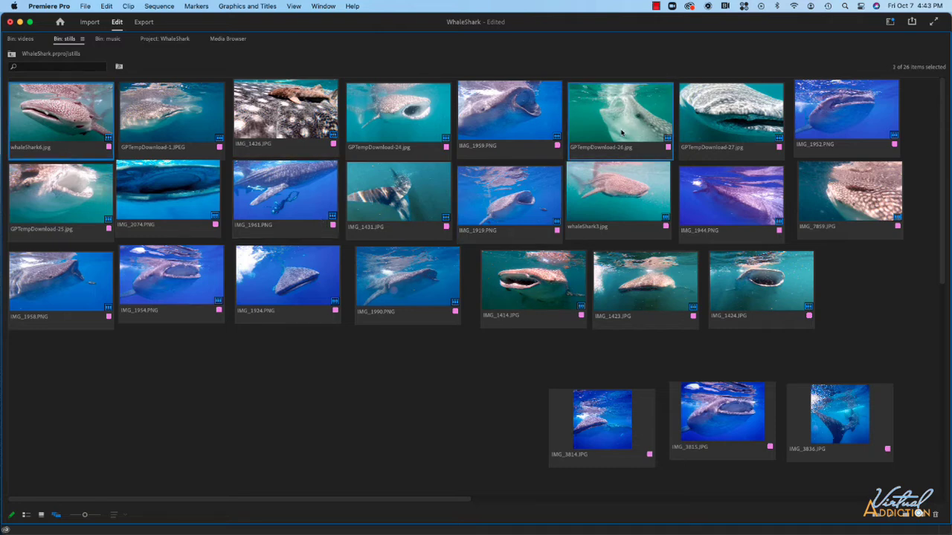
left_click(509, 197, "super")
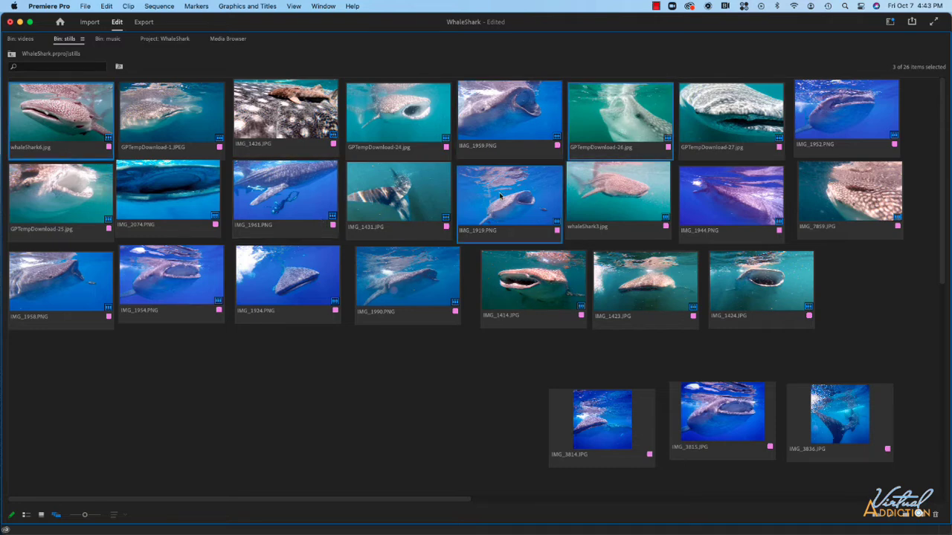
left_click(61, 283, "super")
left_click(171, 111, "super")
left_click(281, 117, "super")
left_click(412, 125, "super")
left_click(181, 200, "super")
left_click(267, 199, "super")
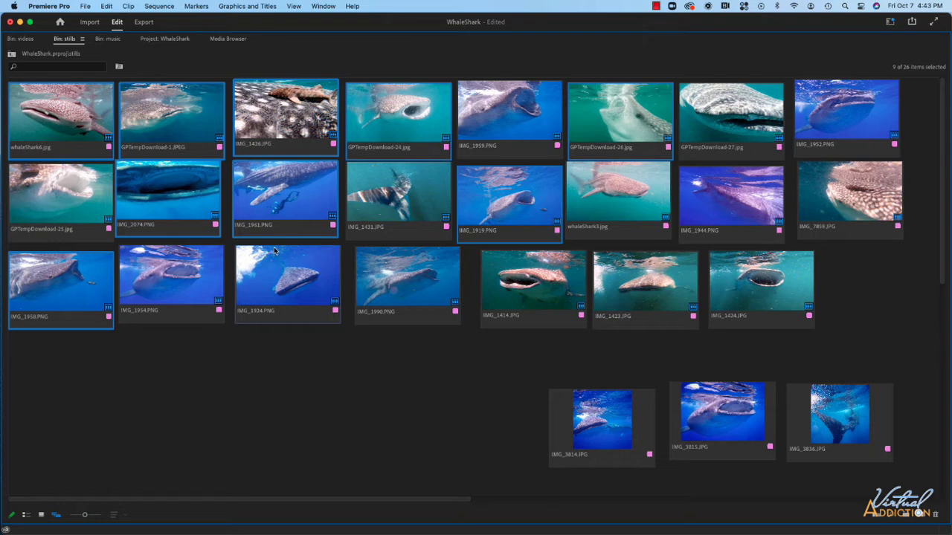
key("grave")
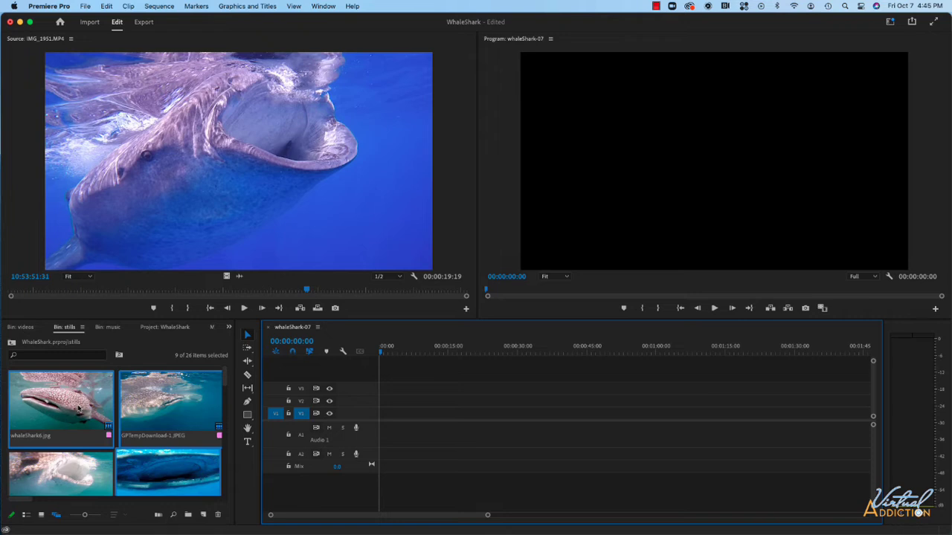
left_click_drag(79, 407, 382, 416)
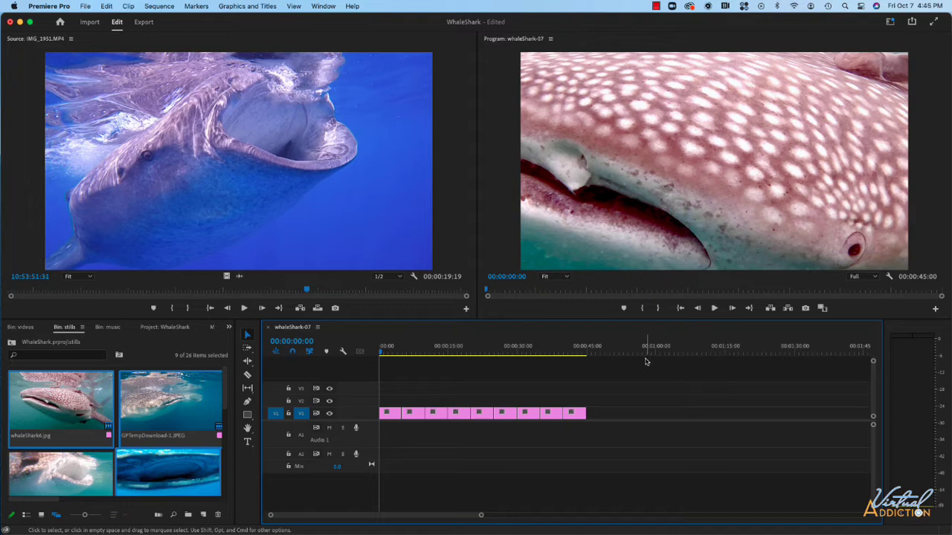
- Scale all nine stills on V1 to the sequence's frame size
left_click_drag(599, 403, 380, 417)
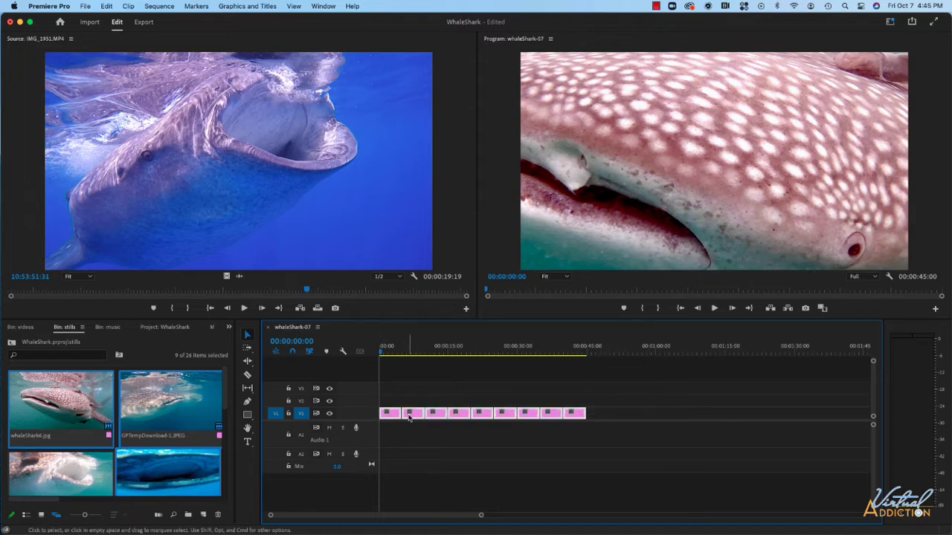
right_click(411, 415)
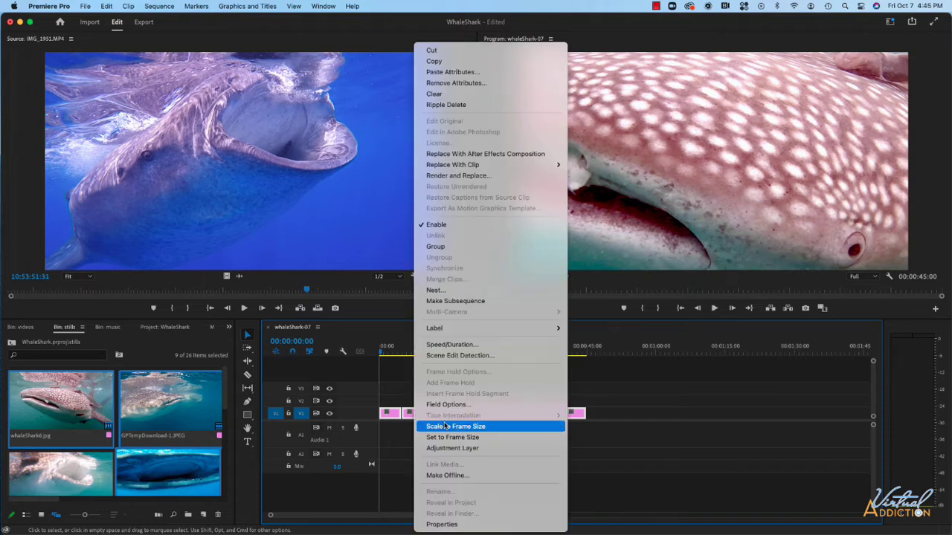
left_click(445, 426)
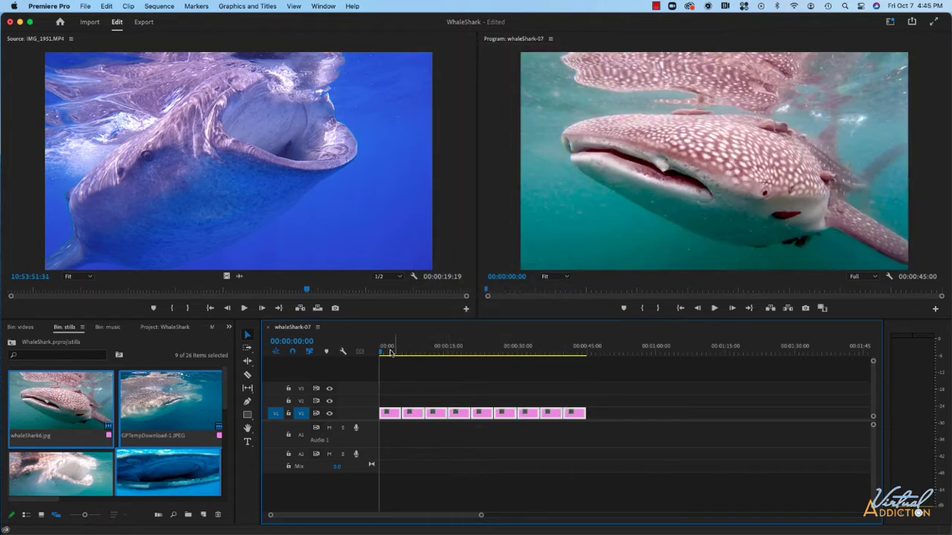
- Preview the first still in the sequence and park the playhead at 00:00:03:00
left_click_drag(399, 350, 394, 374)
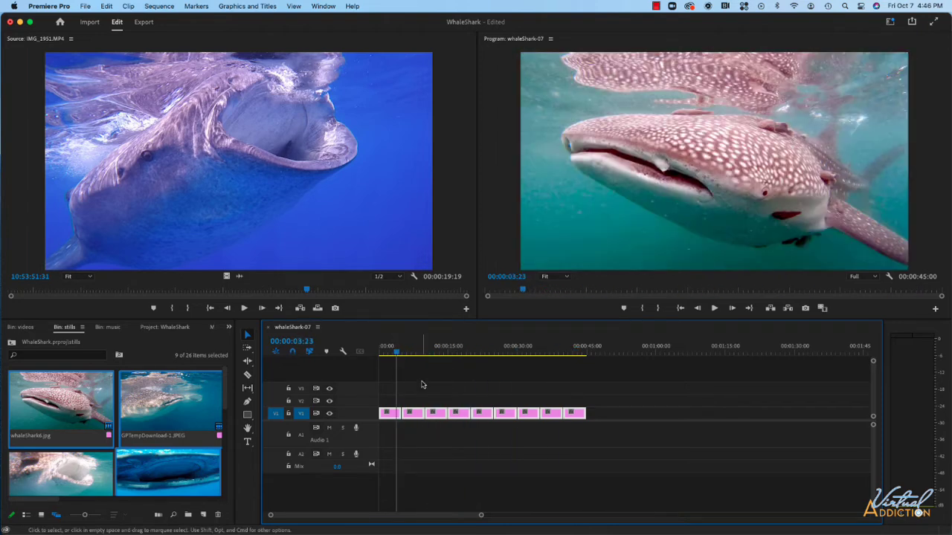
key("space")
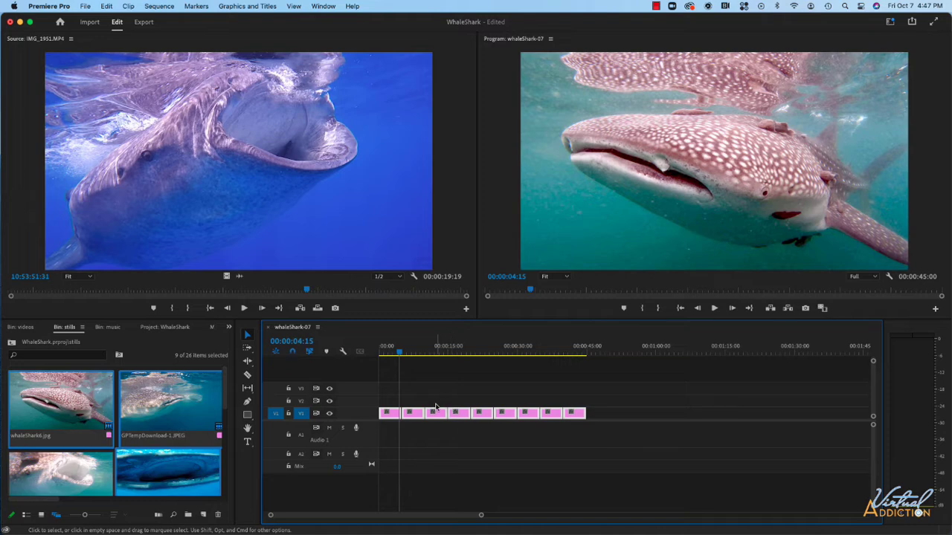
left_click(403, 353)
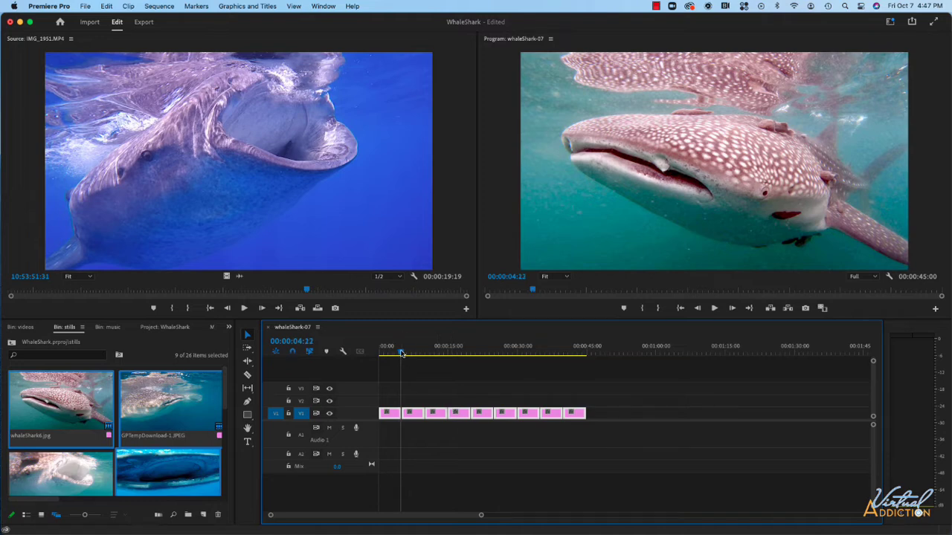
left_click_drag(402, 353, 393, 356)
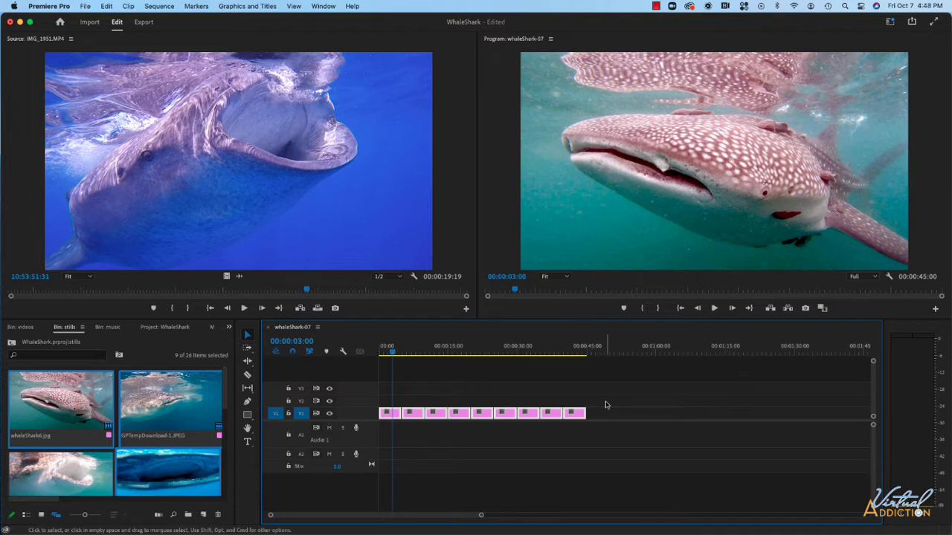
- Set the duration of all nine stills on V1 to 3:00, leaving ripple edit off
left_click_drag(647, 400, 388, 423)
right_click(416, 415)
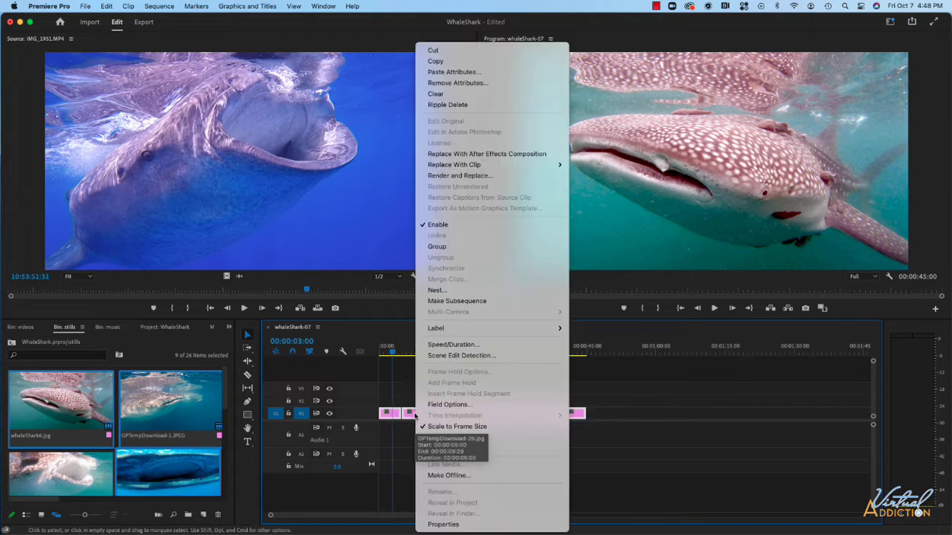
left_click(452, 345)
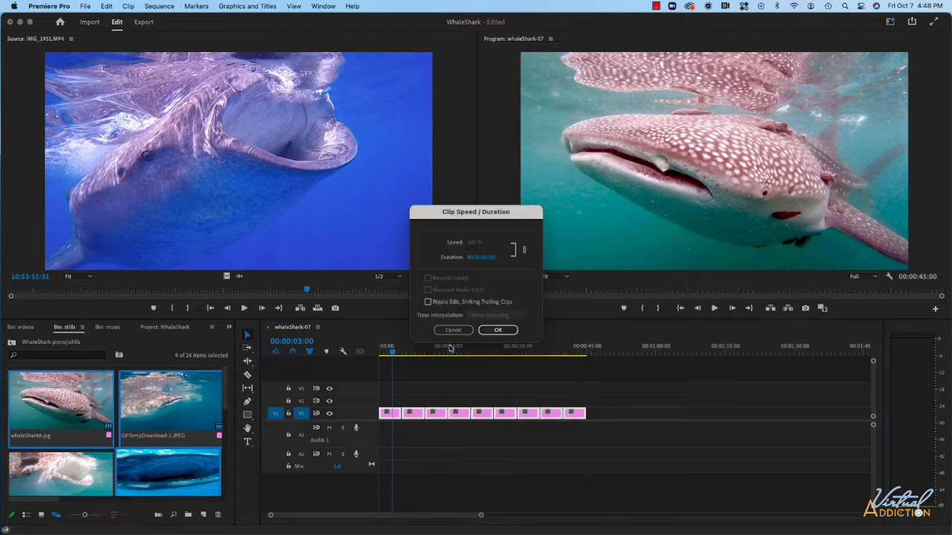
left_click(505, 262)
type("3")
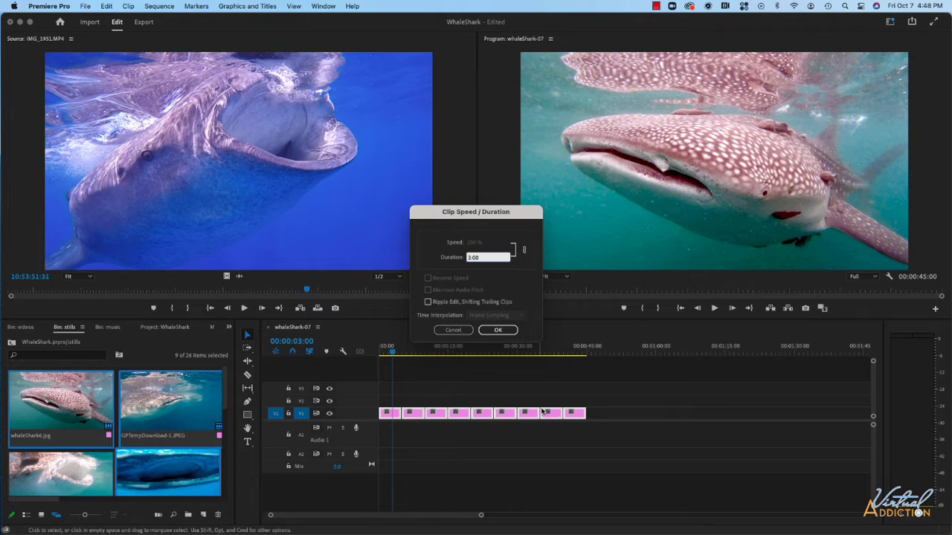
left_click(497, 331)
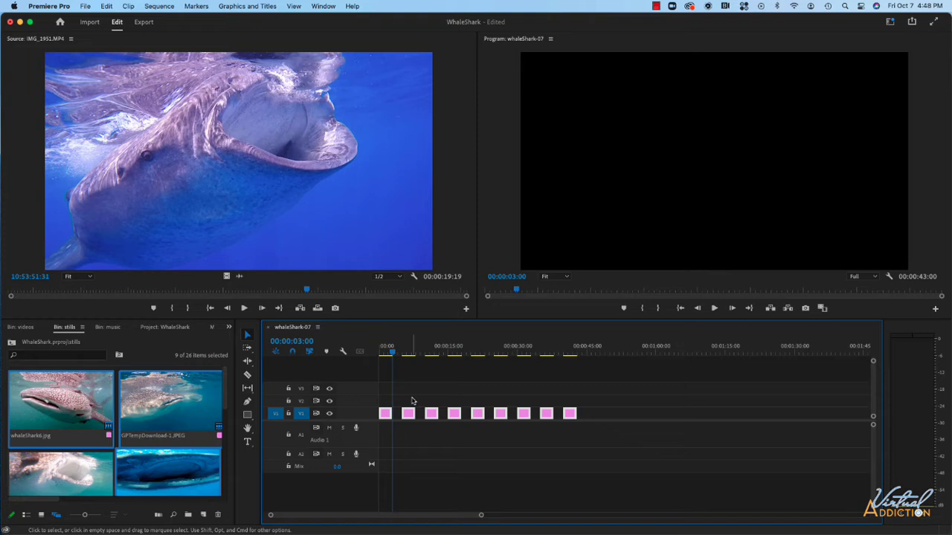
- Move every still except the first up to V2, with the leading one starting at 00:00:03:00
left_click_drag(408, 399, 602, 437)
left_click_drag(407, 413, 397, 401)
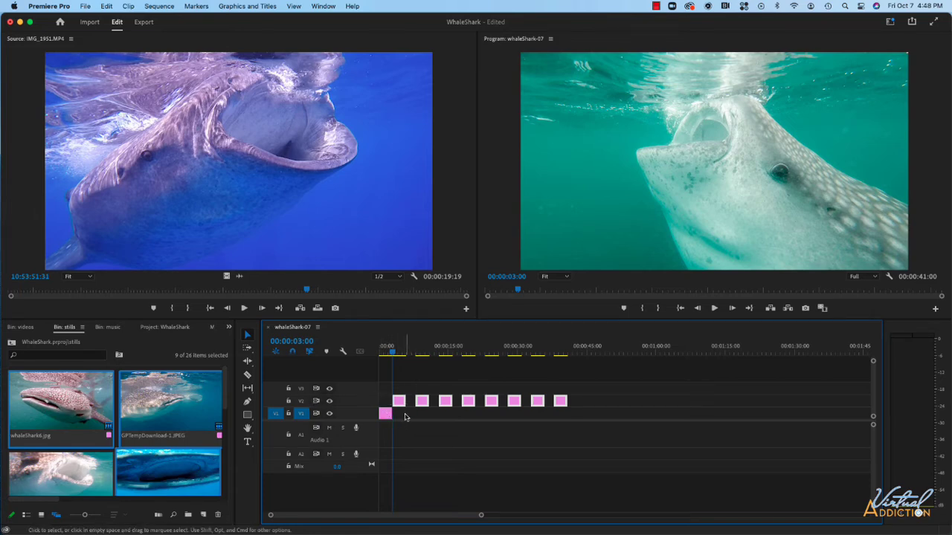
- Show the effect controls for the whaleShark6.jpg clip on V1 and set its scale to 30
left_click(388, 352)
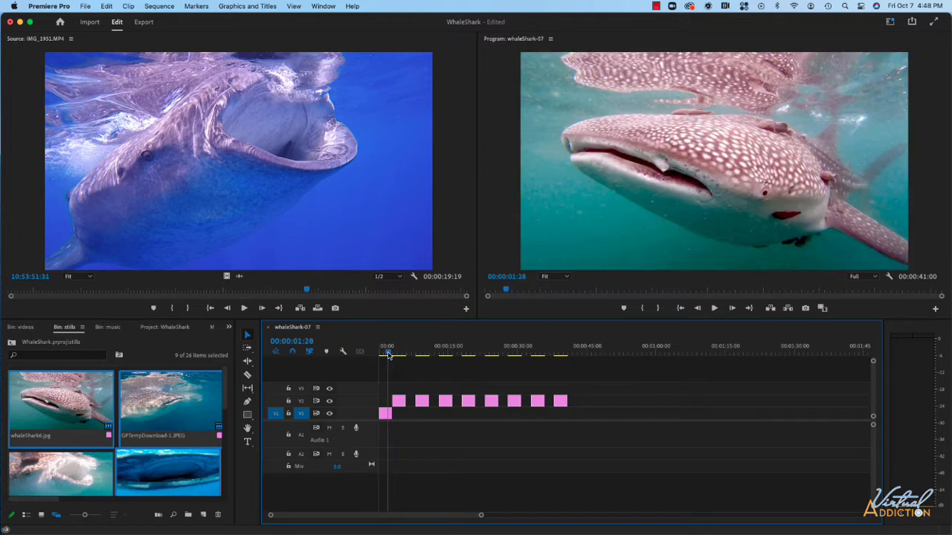
left_click(385, 414)
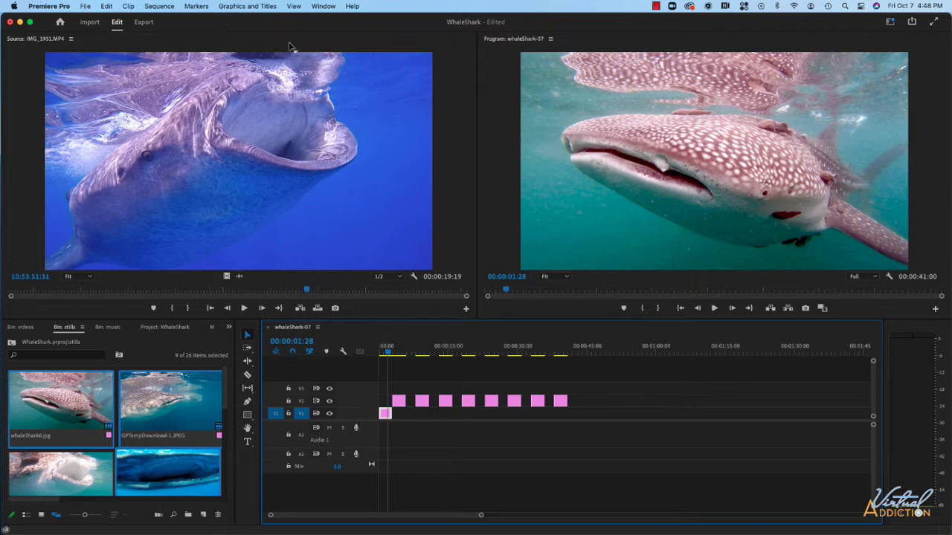
left_click(324, 6)
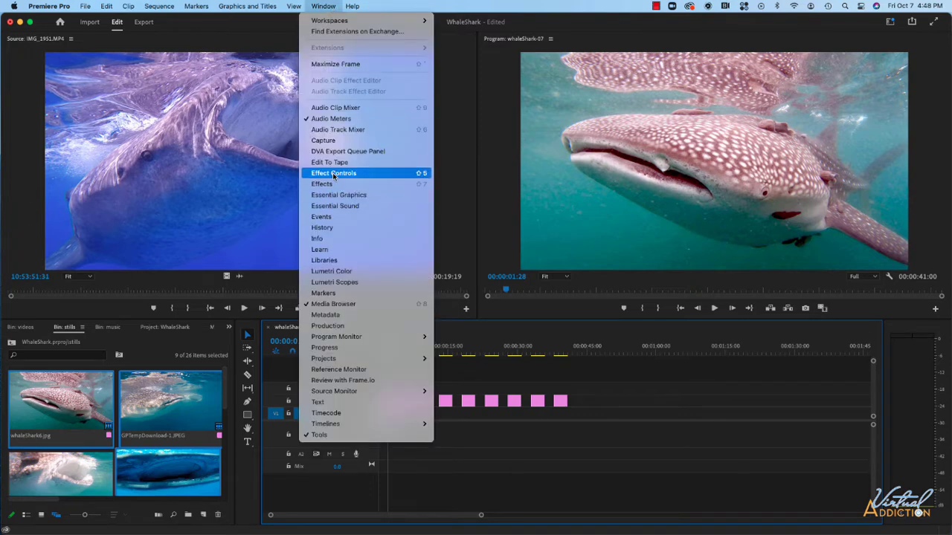
left_click(333, 174)
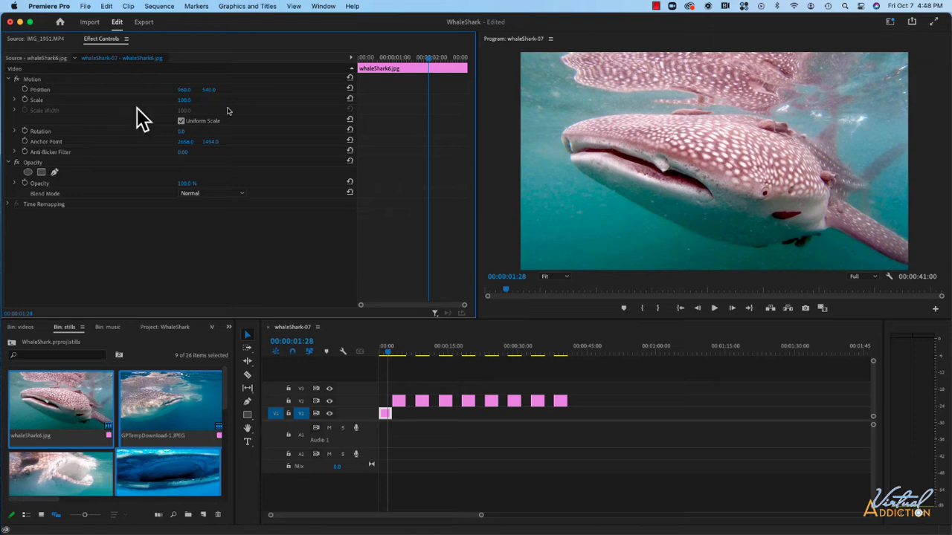
left_click(184, 100)
type("30")
key("Return")
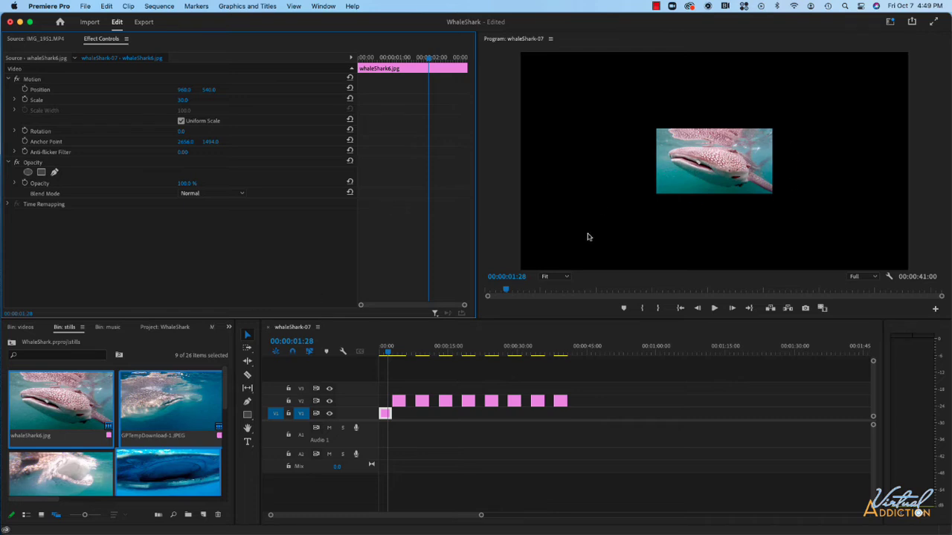
- Keyframe the opacity of whaleShark6.jpg to rise from 0% at 00:00:00:00 to 100% at 00:00:00:15
left_click(382, 353)
left_click_drag(381, 354, 380, 353)
left_click(512, 276)
type("15")
key("Return")
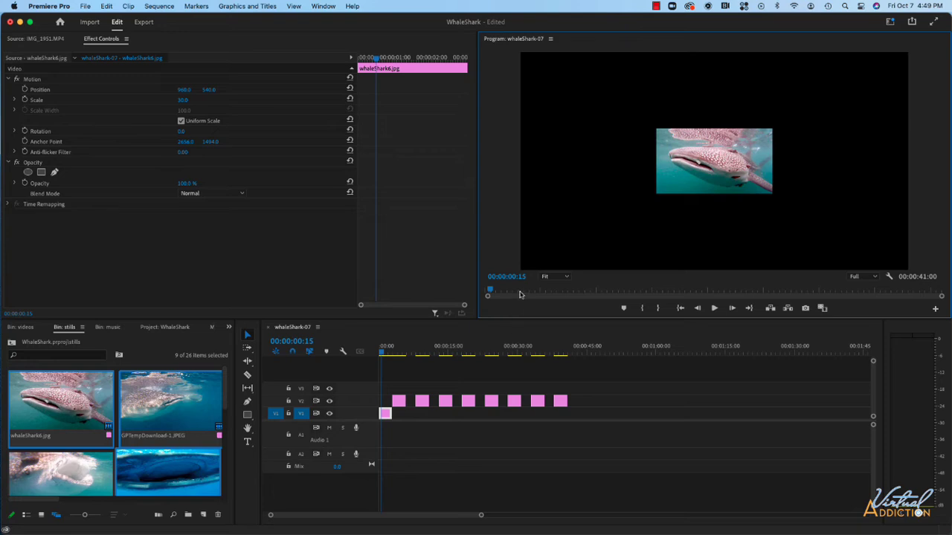
left_click_drag(481, 516, 410, 513)
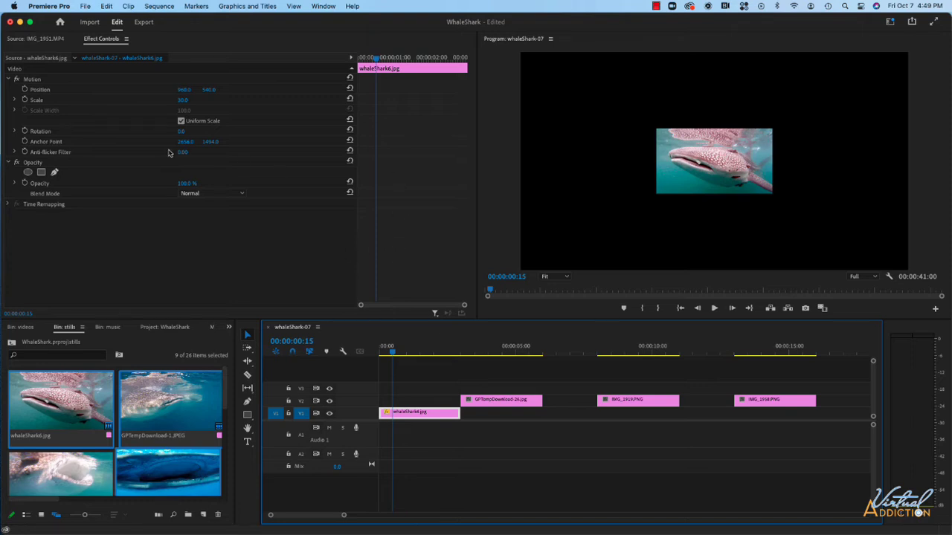
left_click(24, 183)
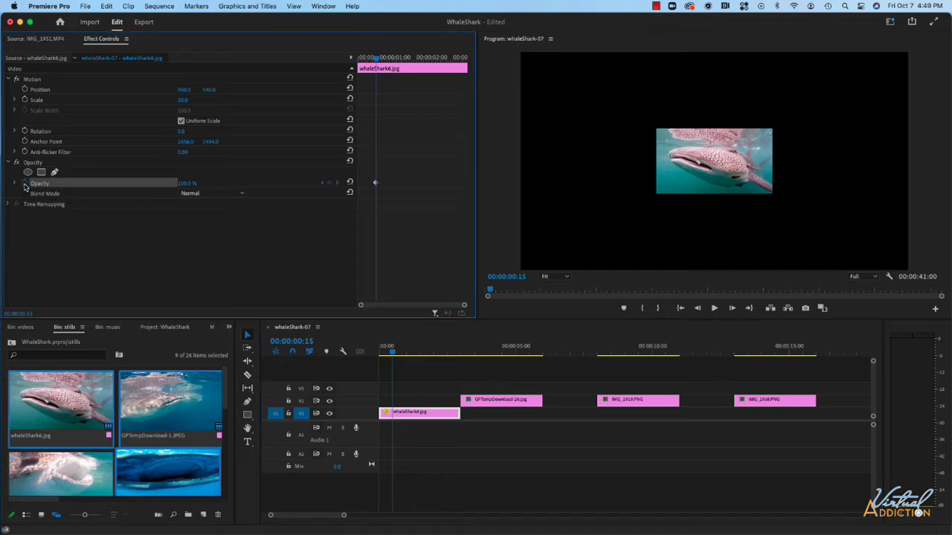
left_click_drag(393, 355, 377, 354)
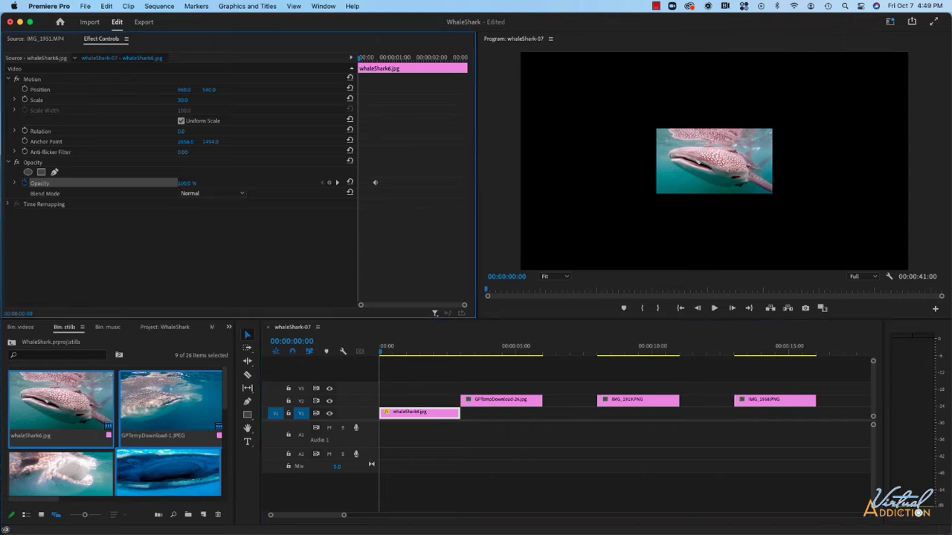
left_click_drag(186, 182, 141, 183)
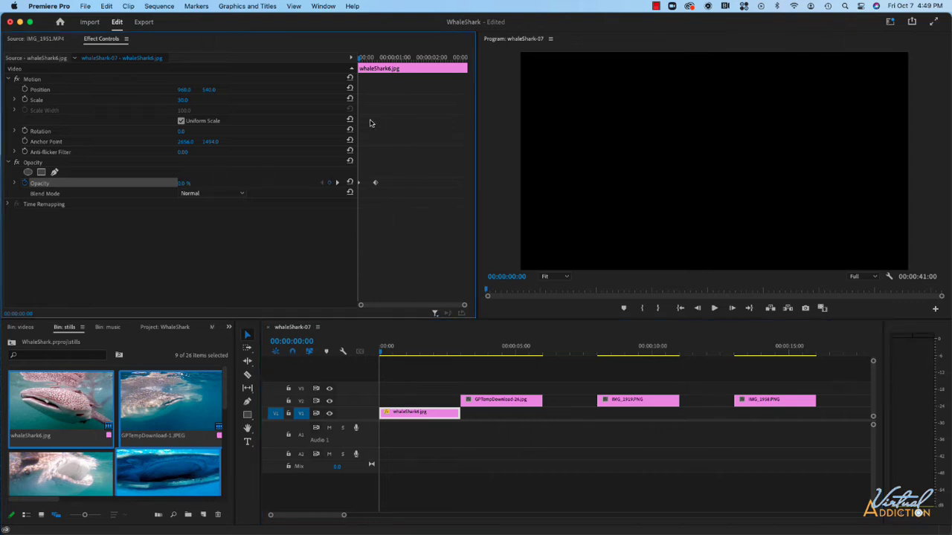
- Keyframe the position of whaleShark6.jpg to move from 960, 540 at 00:00:01:00 to 350, 200 at 00:00:01:15
left_click_drag(363, 58, 395, 60)
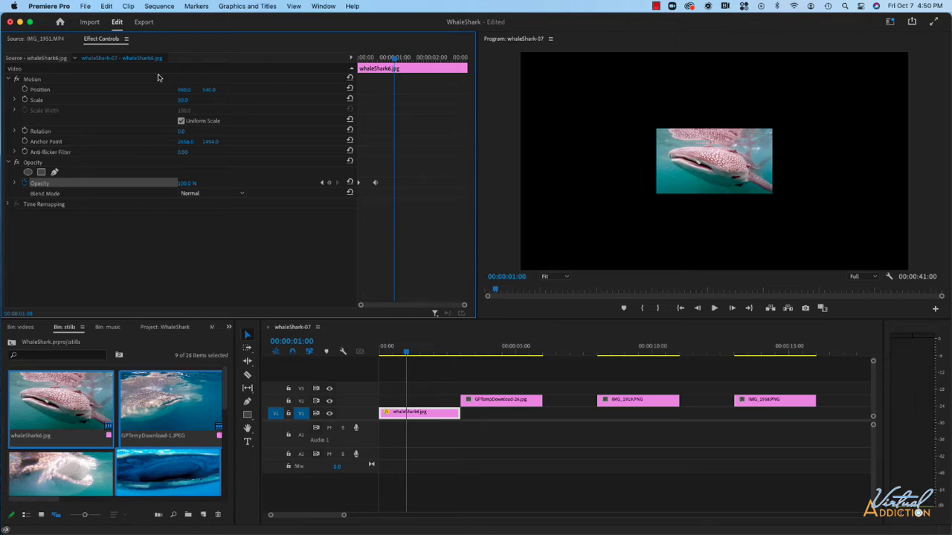
left_click(24, 89)
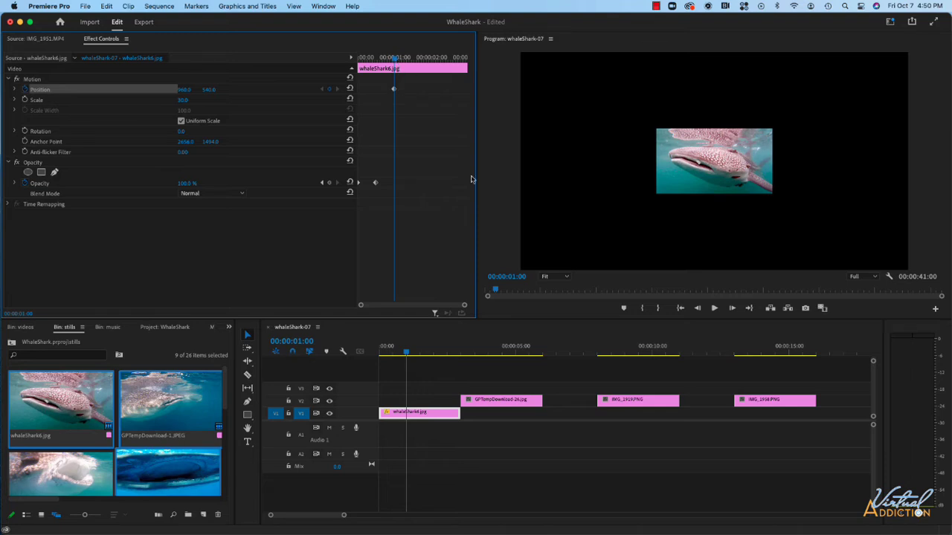
left_click(516, 277)
type("1:")
type("15")
key("Return")
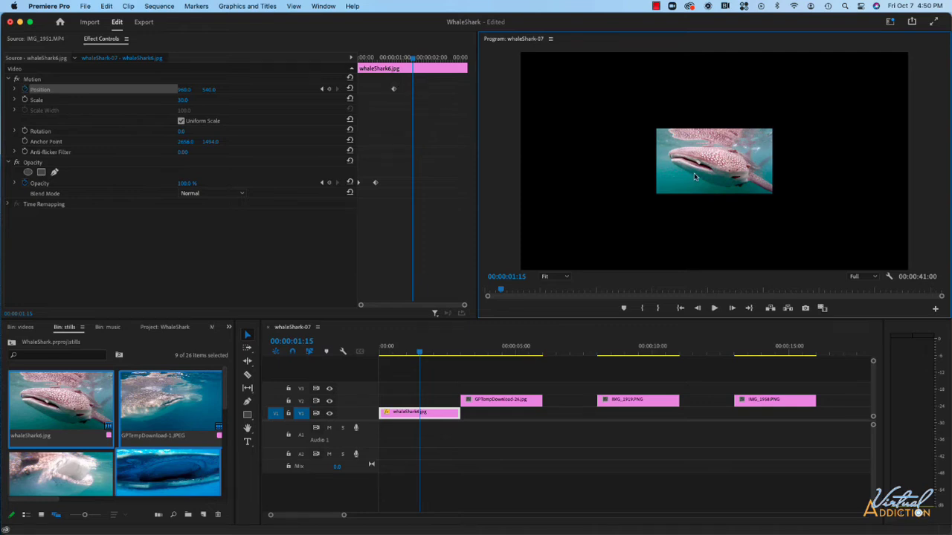
left_click(186, 90)
type("350")
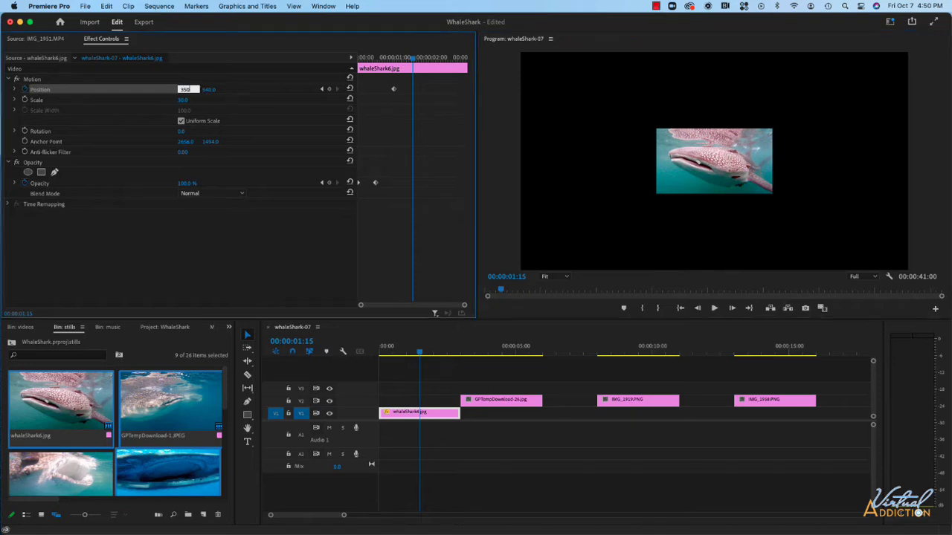
key("Return")
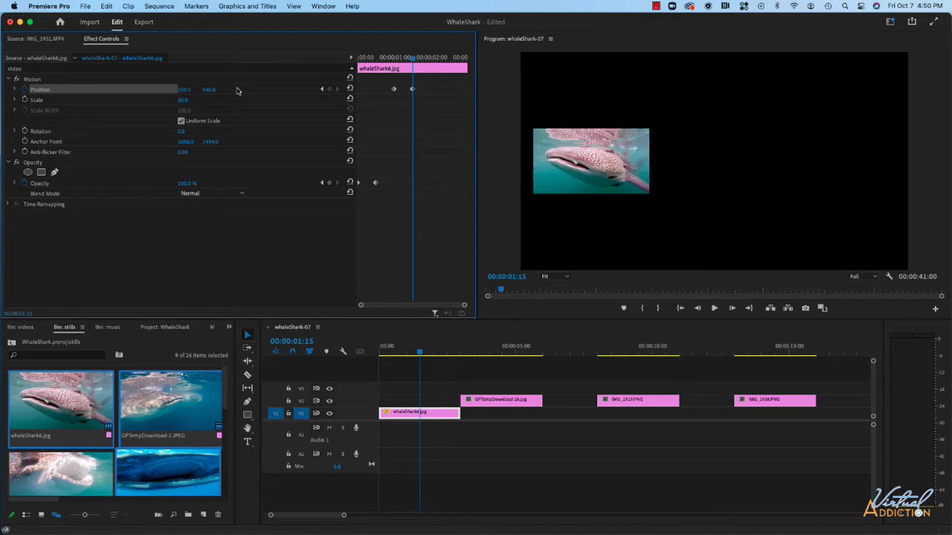
left_click(209, 89)
type("200")
key("Return")
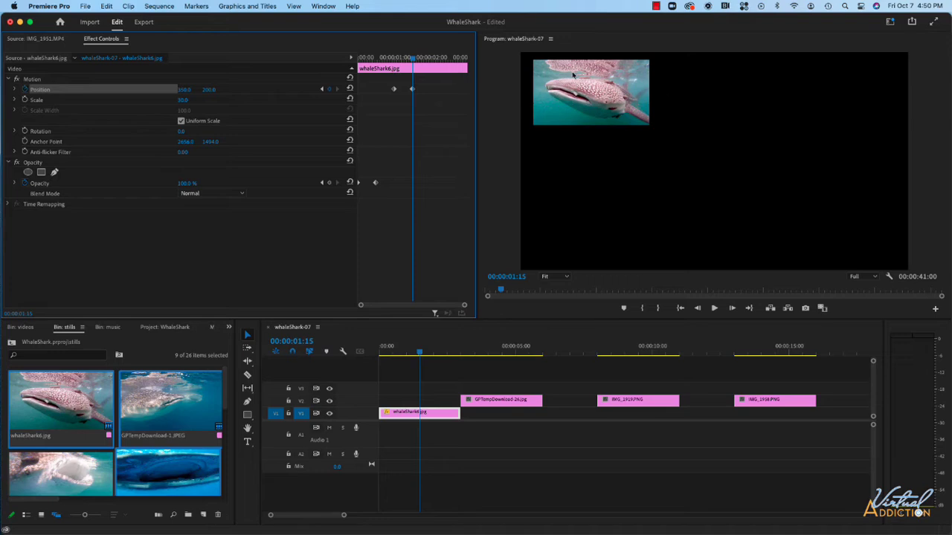
- Play the sequence from its start to check the fade-in and movement of whaleShark6.jpg
left_click_drag(421, 354, 377, 356)
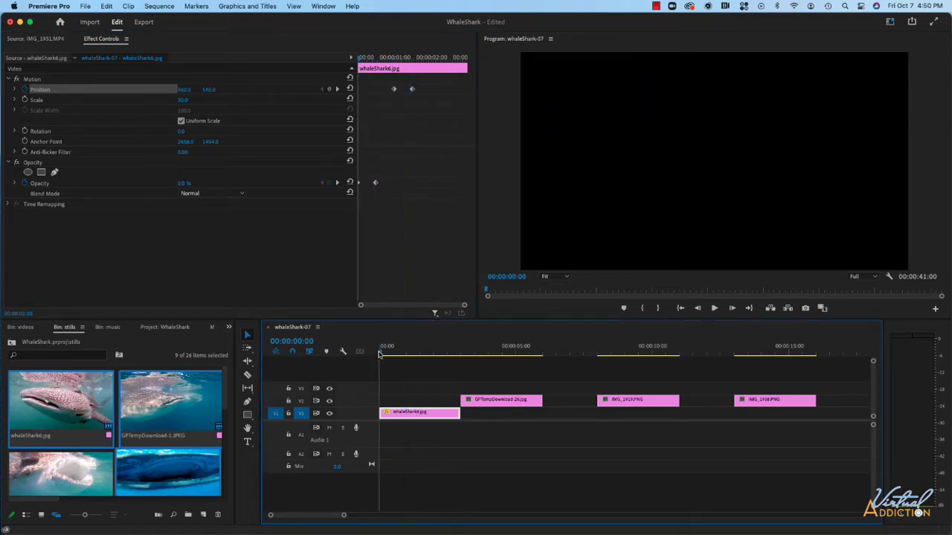
key("space")
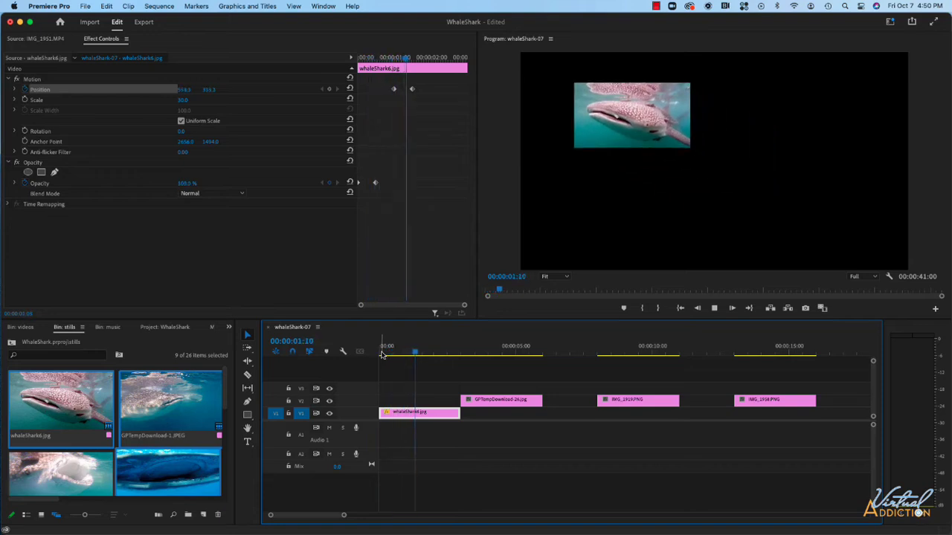
key("space")
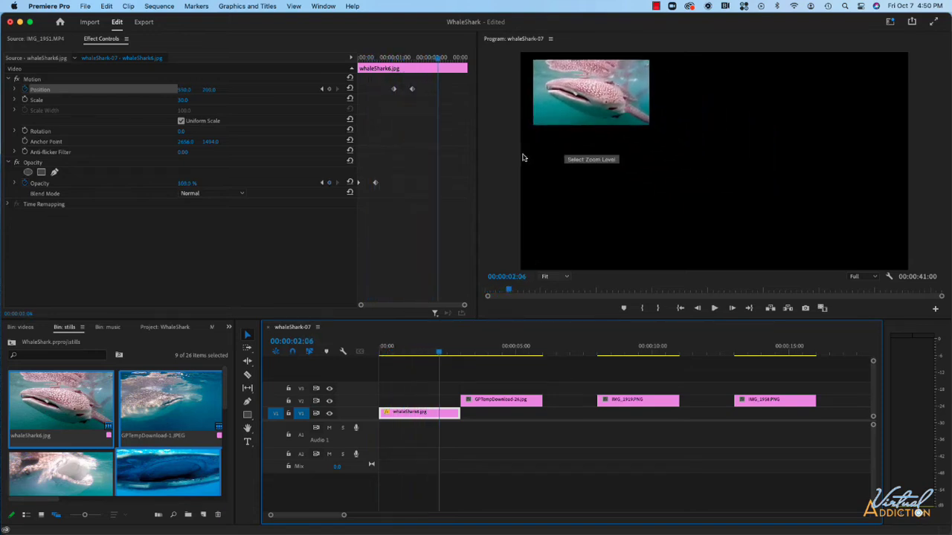
- Copy the whaleShark6.jpg clip and paste its motion and opacity attributes onto GPTempDownload-26.jpg on V2
left_click(428, 418)
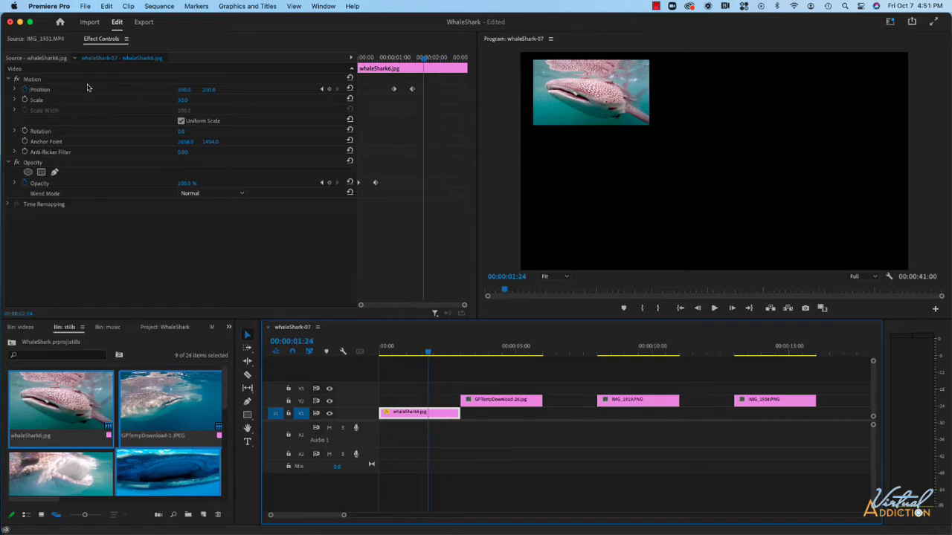
right_click(443, 415)
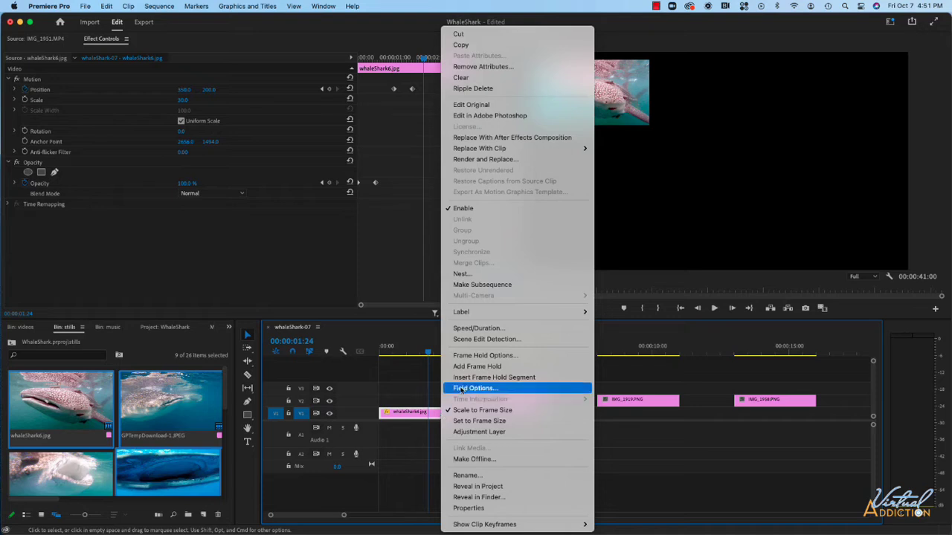
left_click(461, 45)
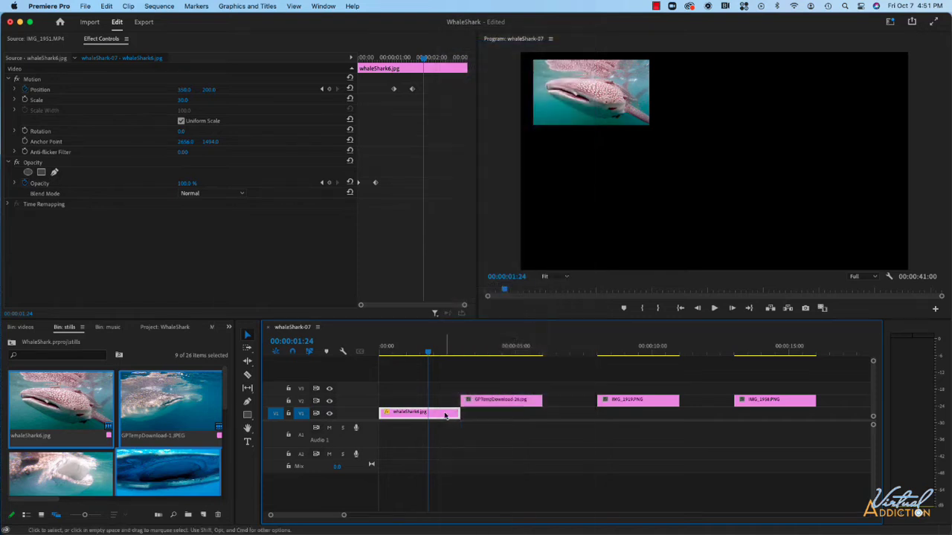
left_click(482, 350)
left_click(497, 404)
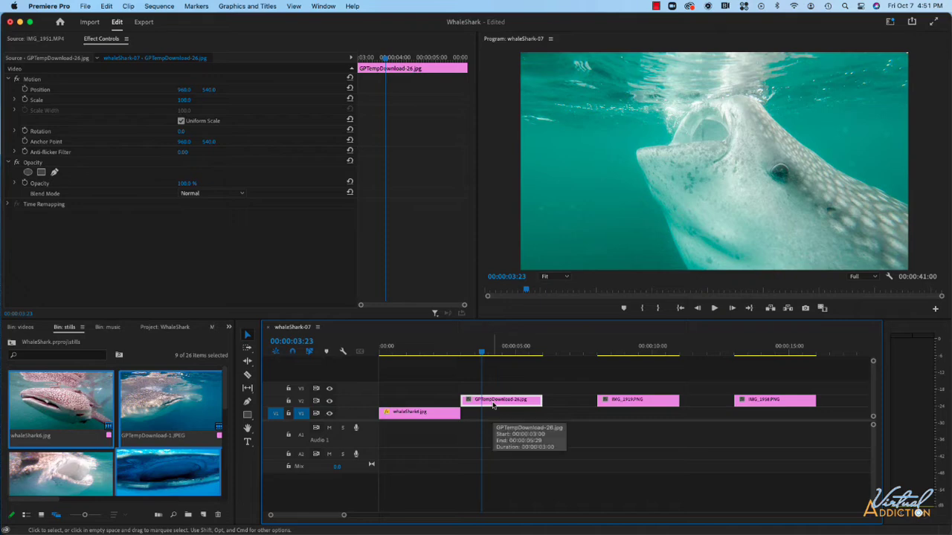
right_click(33, 82)
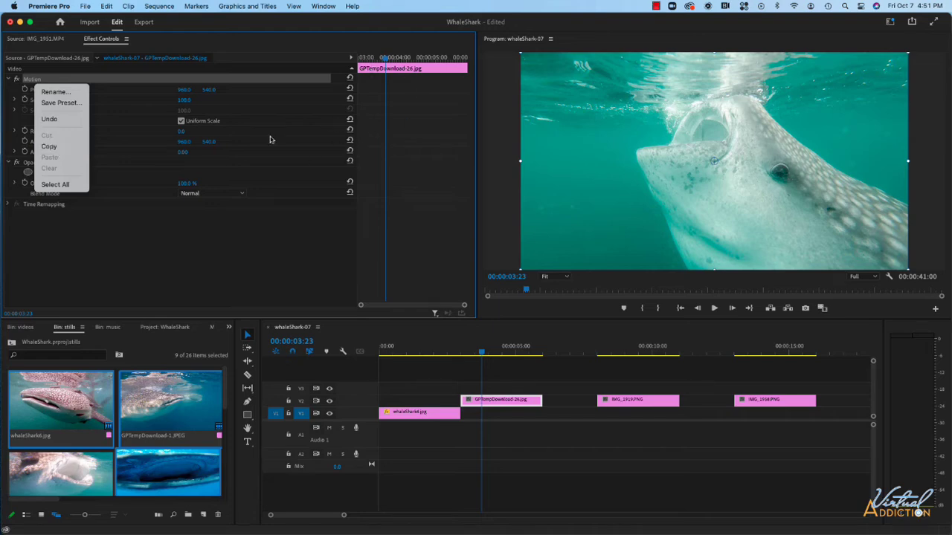
left_click(226, 279)
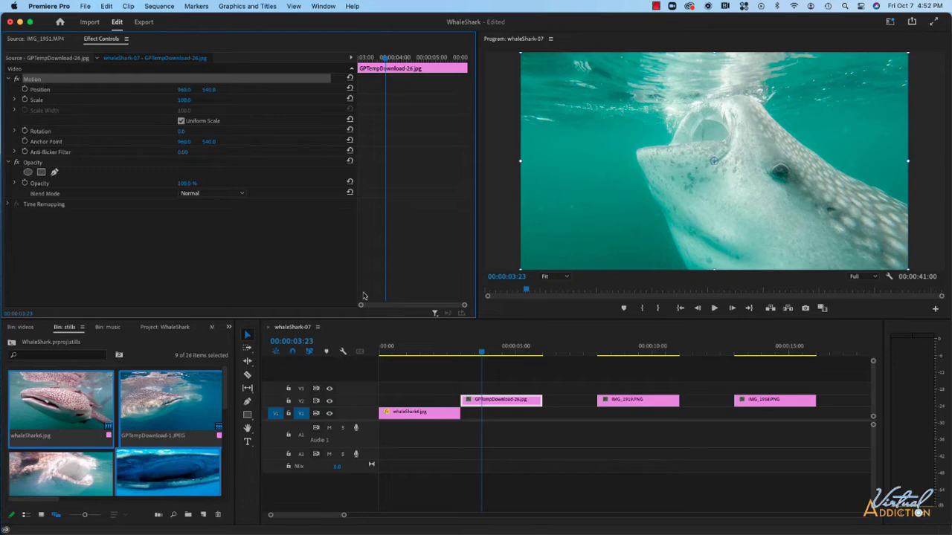
right_click(511, 403)
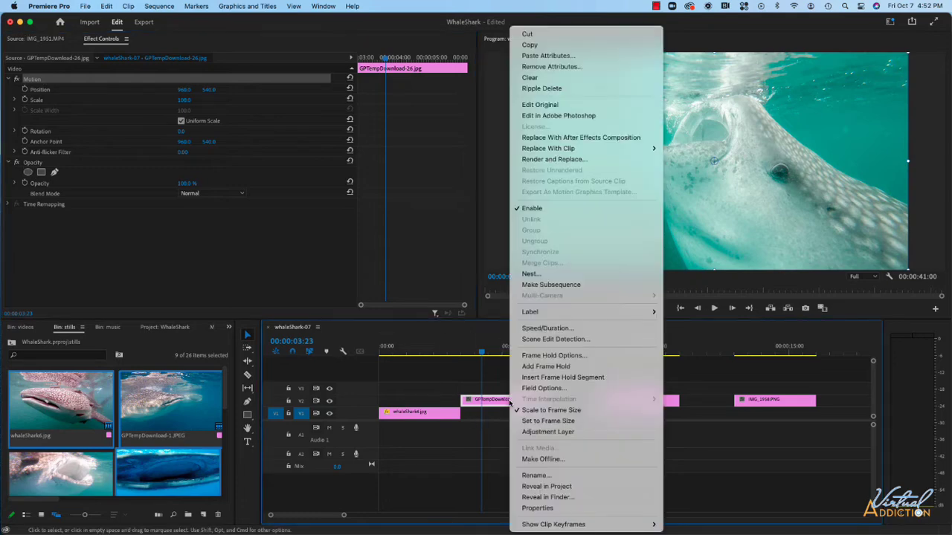
left_click(539, 57)
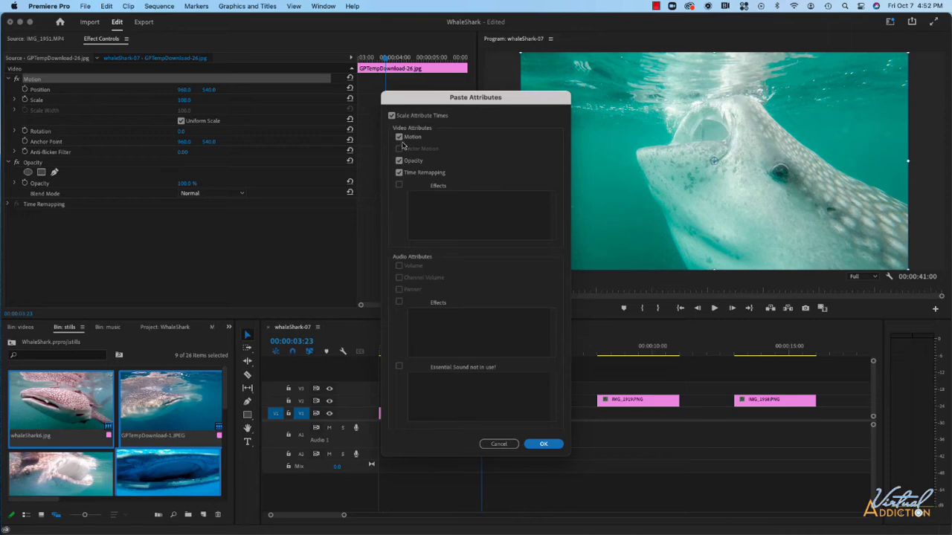
left_click(416, 172)
left_click(543, 444)
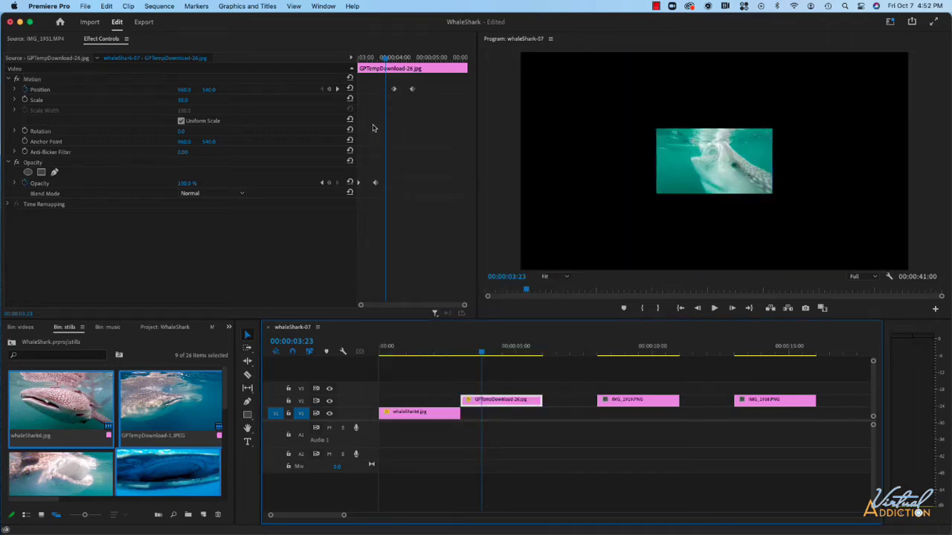
- Play the sequence from its start through GPTempDownload-26.jpg to check the pasted animation
left_click_drag(391, 348, 368, 364)
key("space")
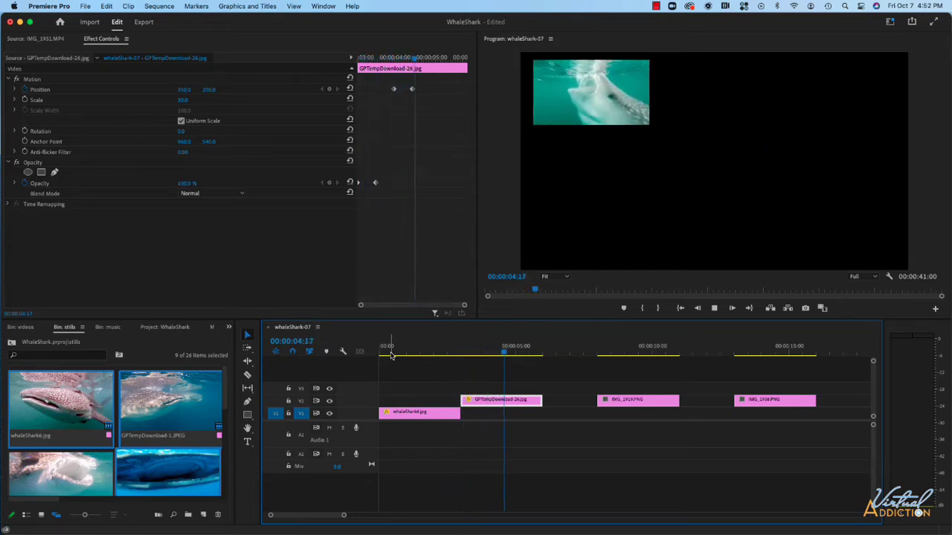
key("space")
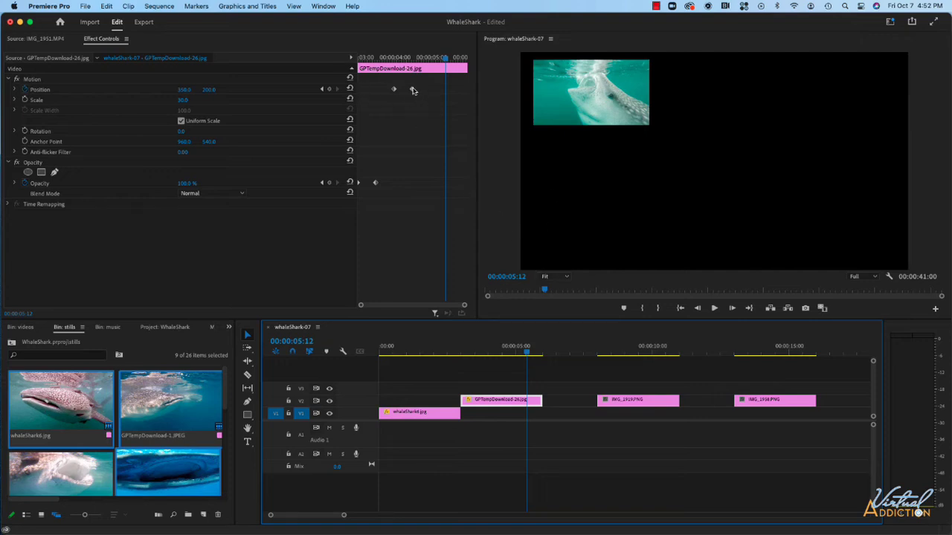
- Change the final position keyframe of GPTempDownload-26.jpg at 00:00:04:15 to 1570, 885
left_click(321, 89)
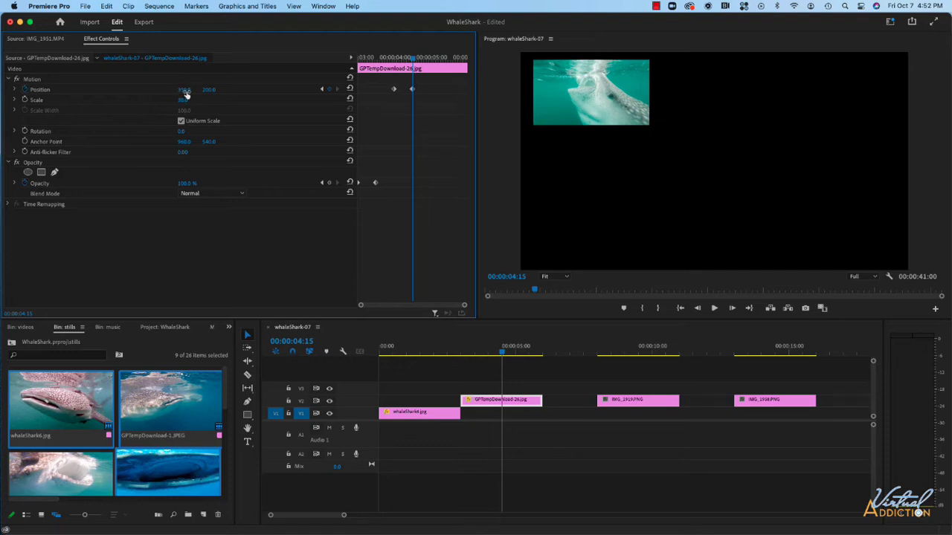
left_click(185, 89)
type("1570")
key("Tab")
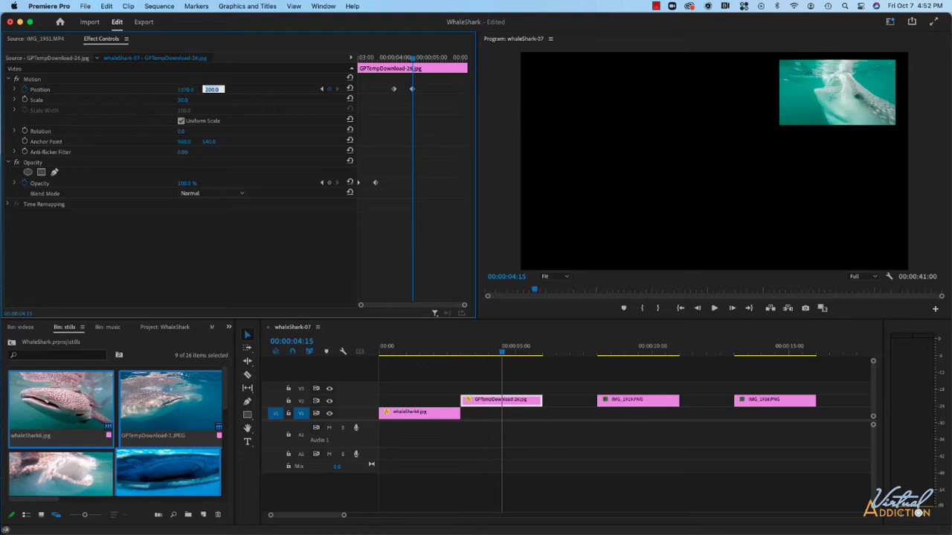
key("Tab")
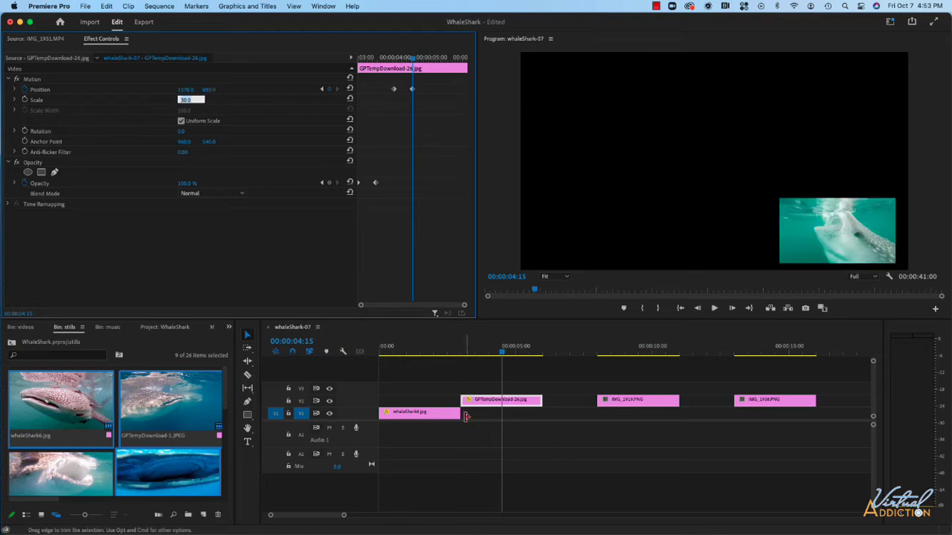
- Extend whaleShark6.jpg on V1 to end together with GPTempDownload-26.jpg at 00:00:06:00, and play both animations from the start
left_click_drag(457, 413, 540, 414)
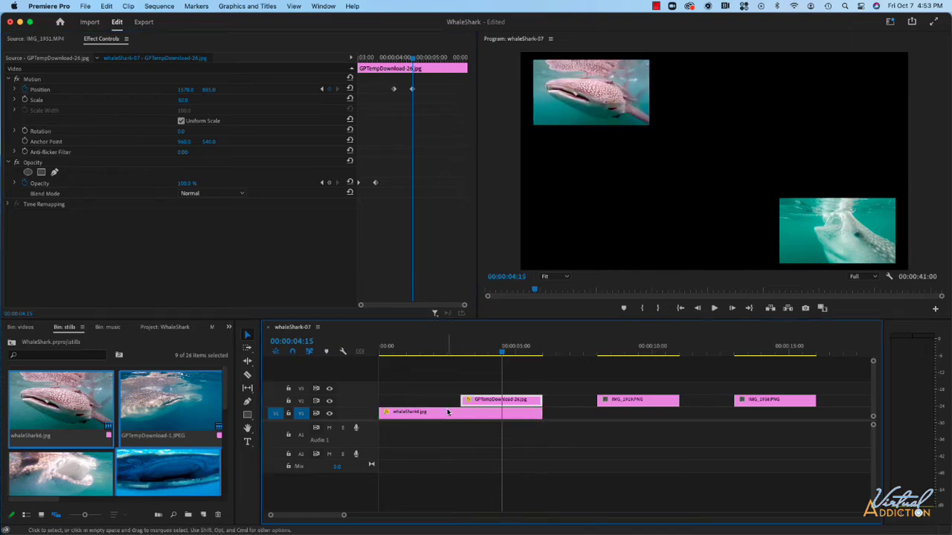
left_click_drag(502, 352, 379, 361)
key("space")
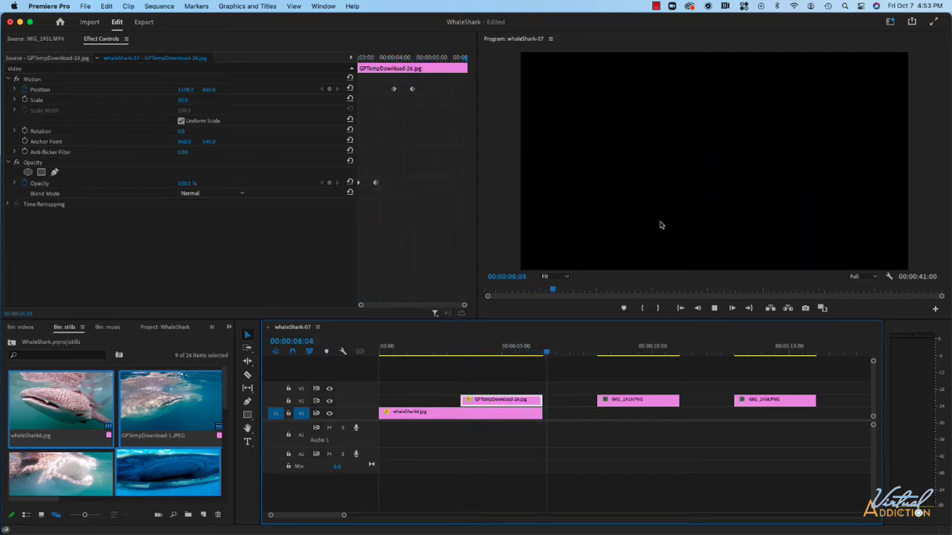
left_click(509, 364)
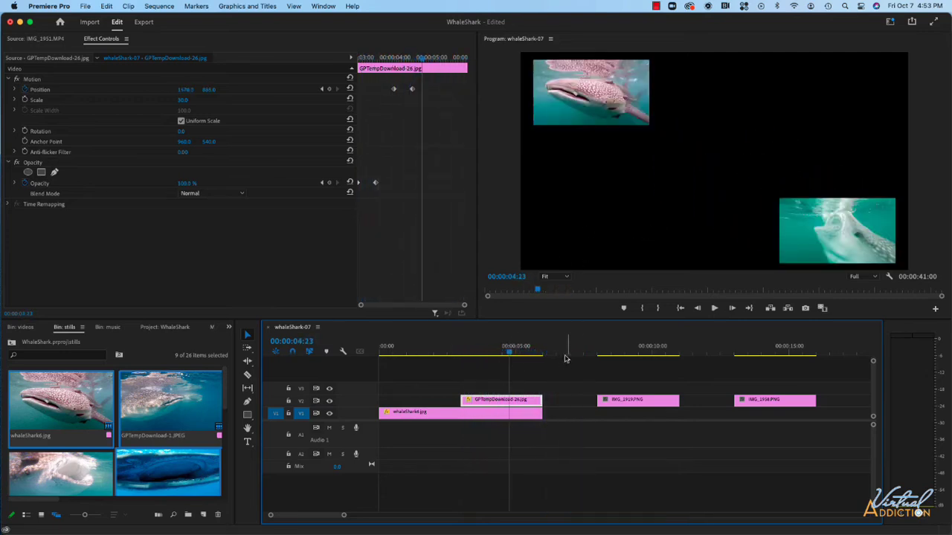
- Target track V2 and move IMG_1919.PNG up to V3 so it starts at the cut at 00:00:06:00
key("Home")
left_click(300, 401)
key("Down")
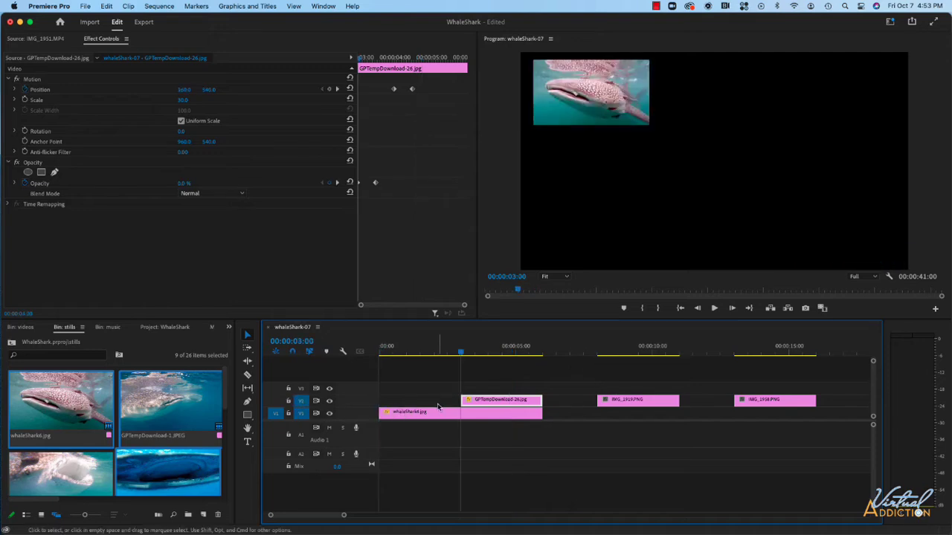
key("Down")
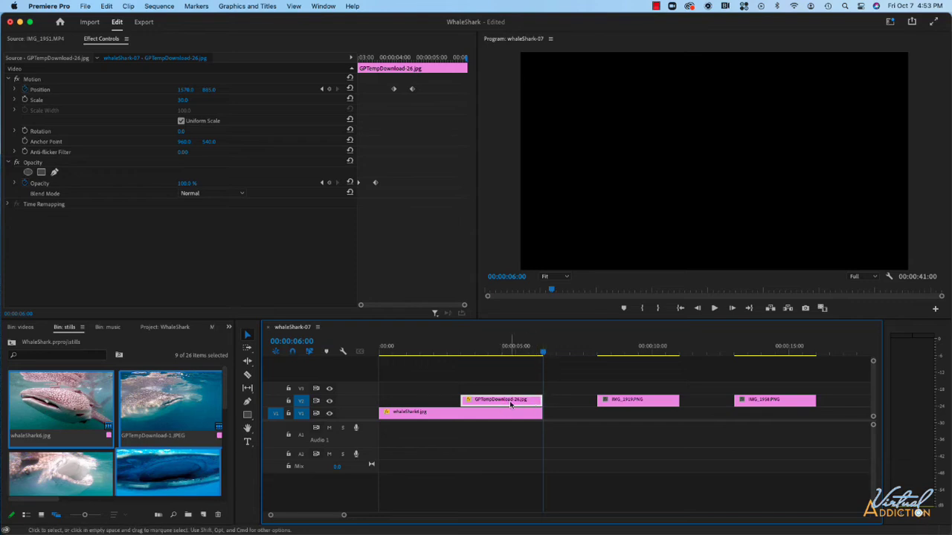
left_click_drag(636, 403, 586, 389)
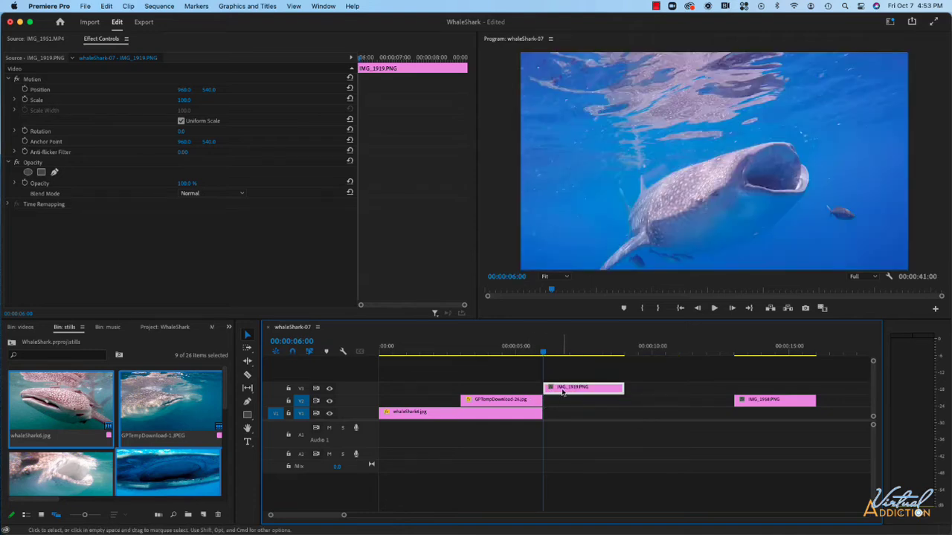
- Paste the copied motion, opacity and time remapping attributes onto IMG_1919.PNG on V3
right_click(563, 392)
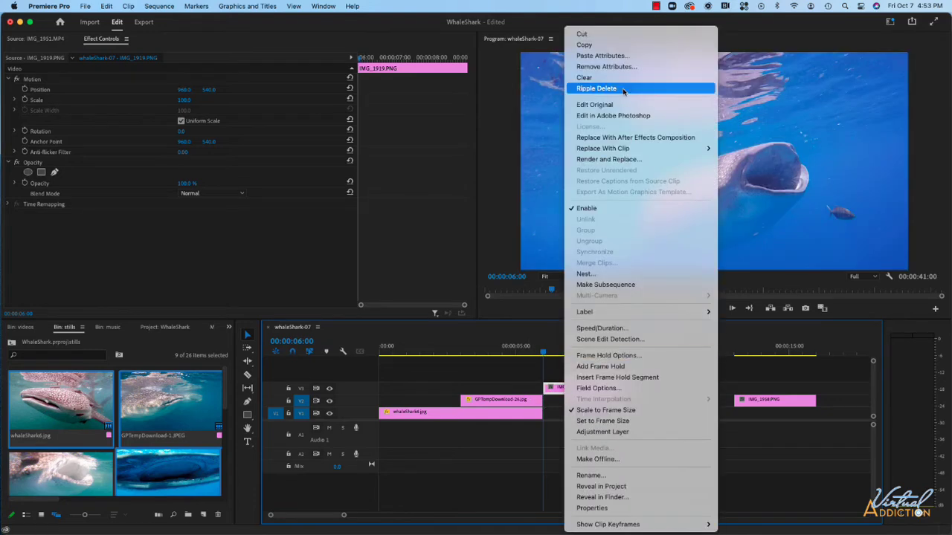
left_click(597, 56)
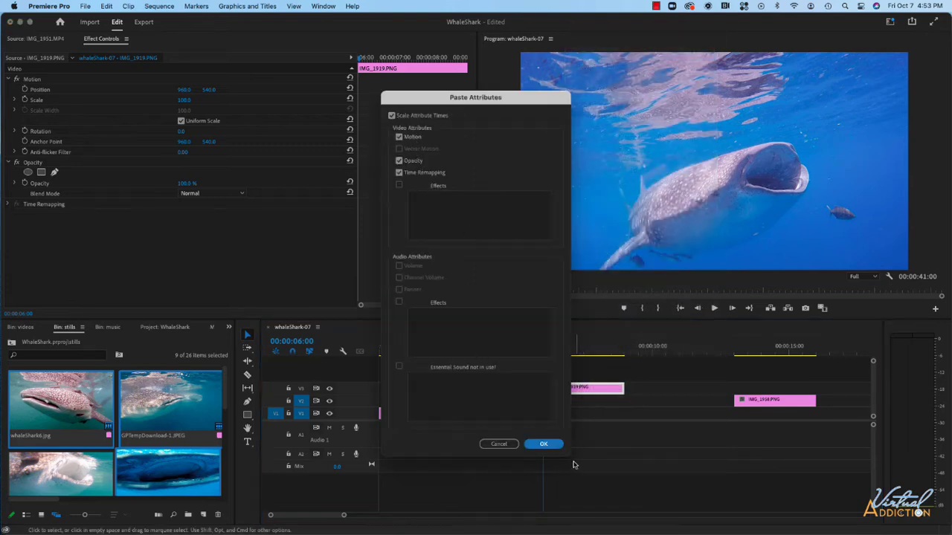
left_click(544, 444)
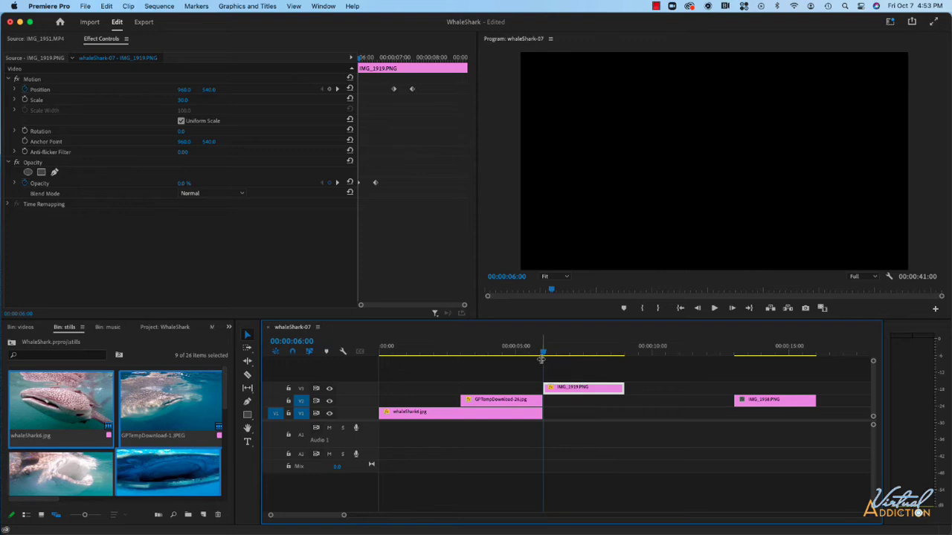
- Change the final position keyframe of IMG_1919.PNG at 00:00:07:15 to 1570, 200
left_click(337, 88)
left_click(337, 89)
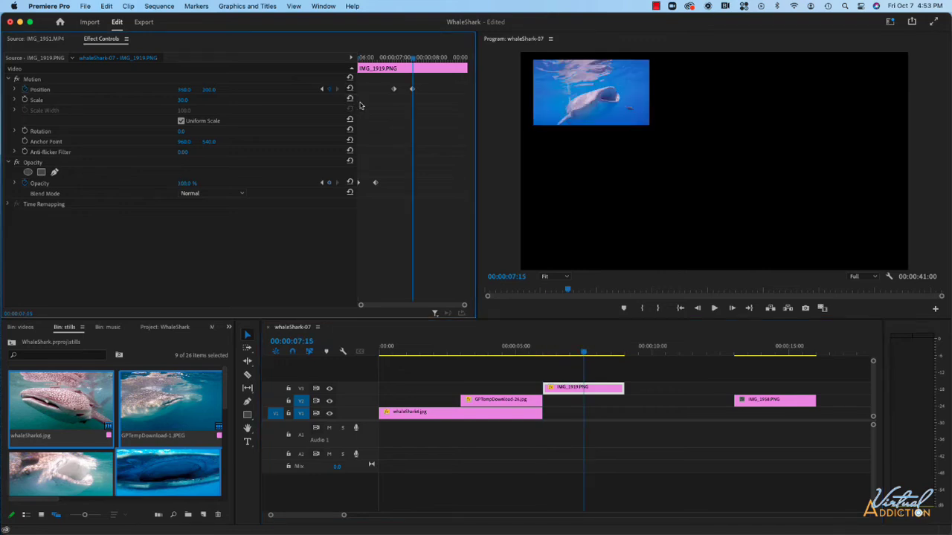
left_click(187, 92)
type("1578")
key("Tab")
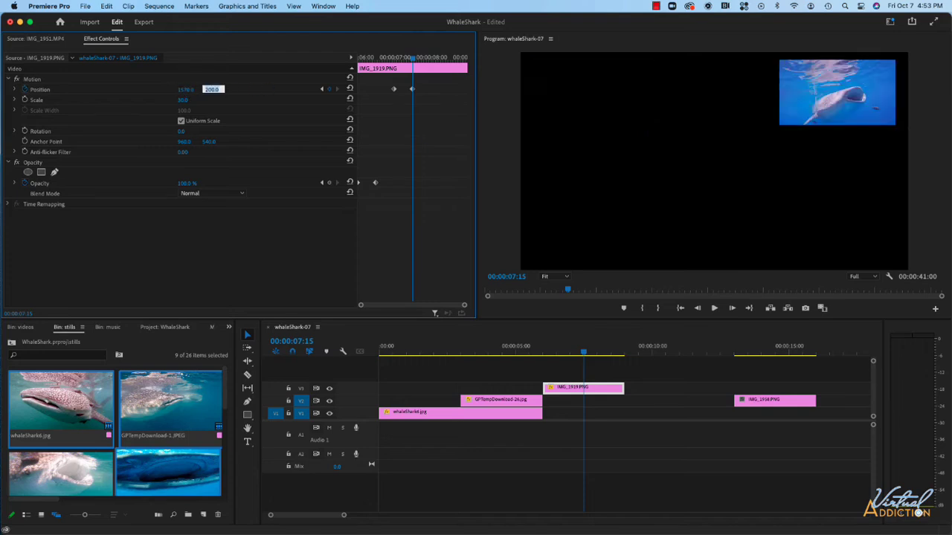
type("200")
key("Return")
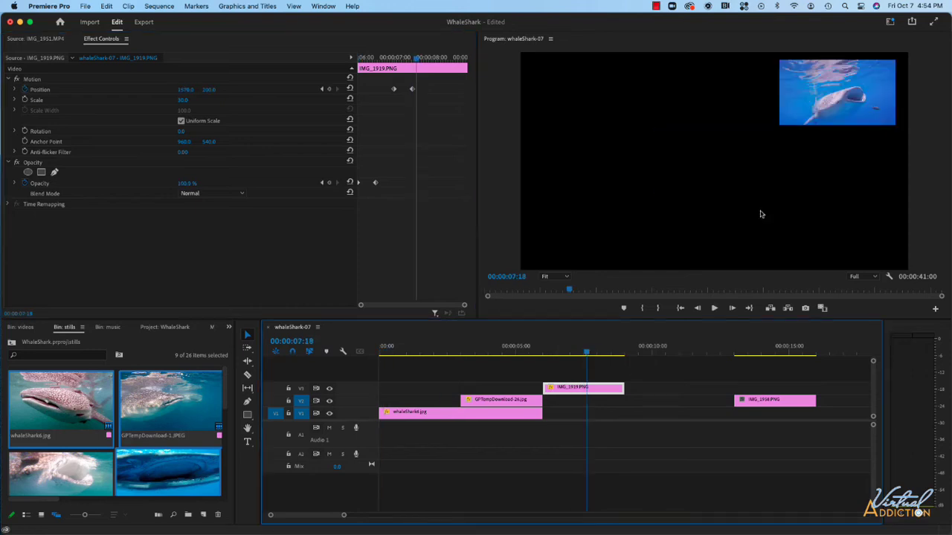
- Extend the clips on V1 and V2 to end together with IMG_1919.PNG, and move IMG_1958.PNG to V4 starting at 00:00:09:00
left_click_drag(570, 409, 622, 413)
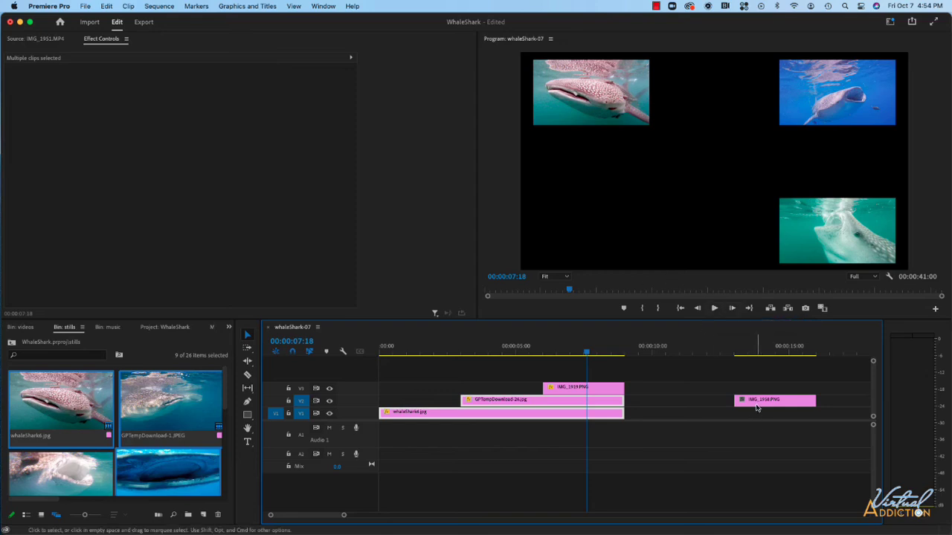
left_click_drag(758, 404, 653, 375)
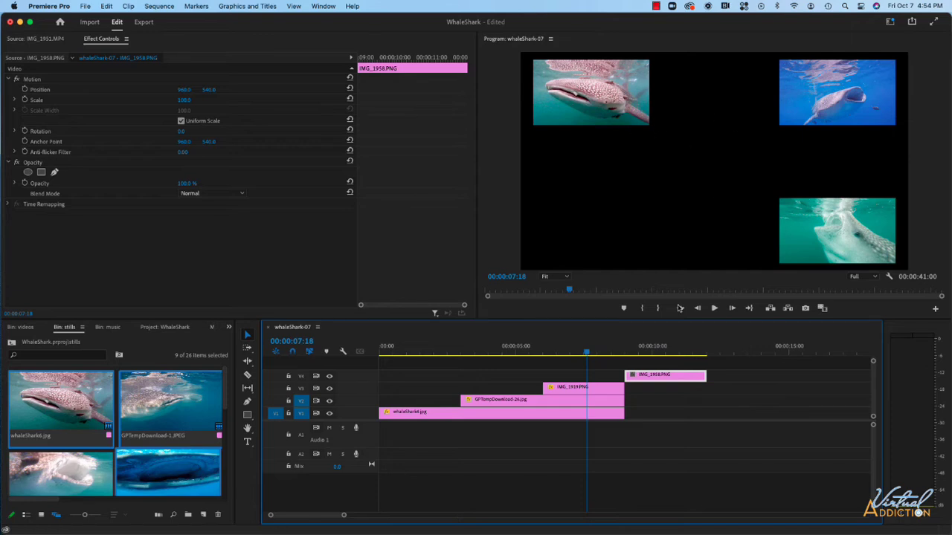
- Paste the copied motion and opacity attributes onto IMG_1958.PNG on V4
right_click(659, 379)
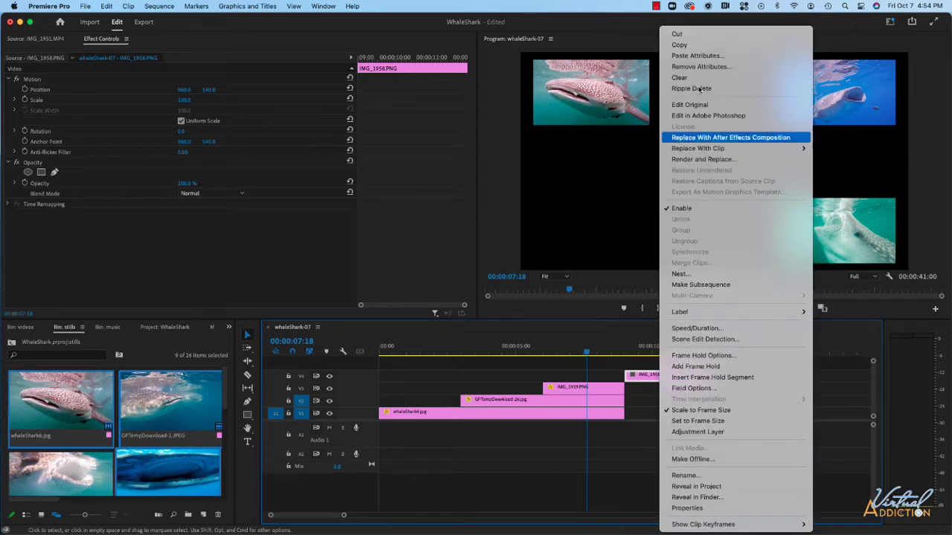
left_click(698, 56)
left_click(542, 441)
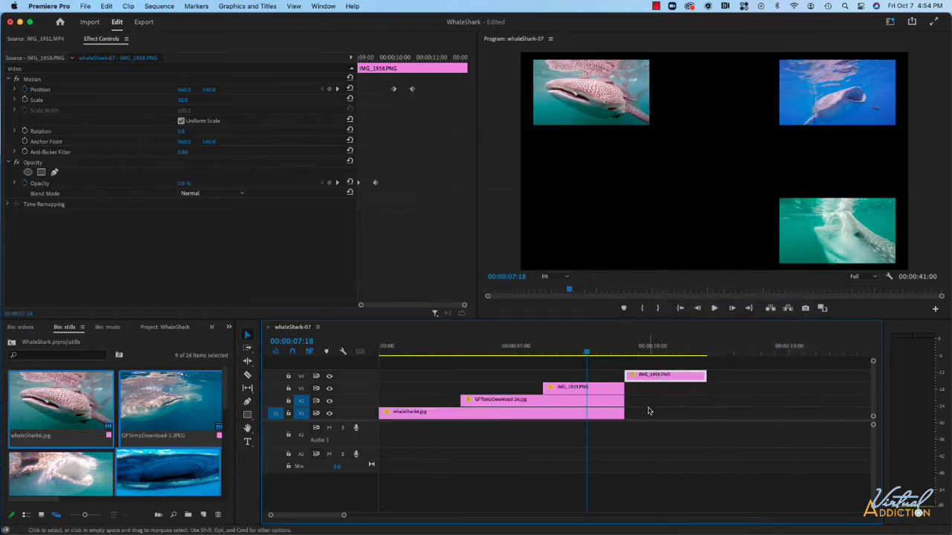
- Set the vertical value of IMG_1958.PNG's final position keyframe at 00:00:10:15 to 885
left_click(336, 89)
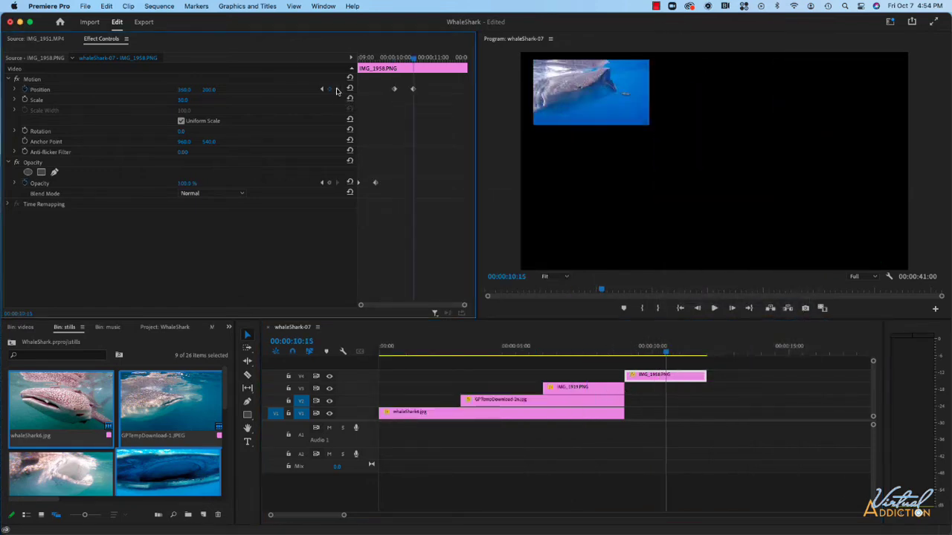
left_click(186, 89)
left_click(211, 89)
type("885")
key("Return")
- Extend the clips on V1 to V3 to the end of IMG_1958.PNG, and move GPTempDownload-1.JPEG to V5 directly after it
key("super+a")
left_click_drag(622, 413, 702, 413)
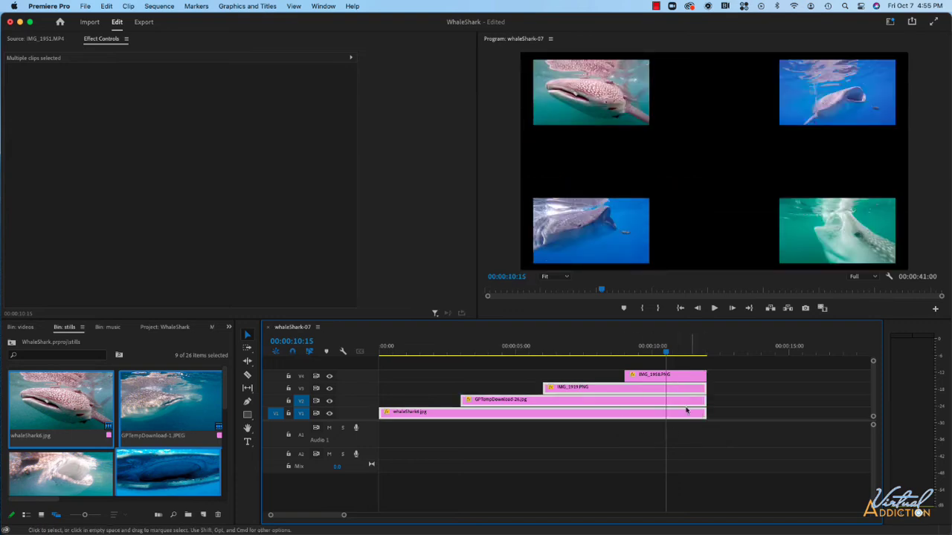
scroll(694, 405, "right", 5)
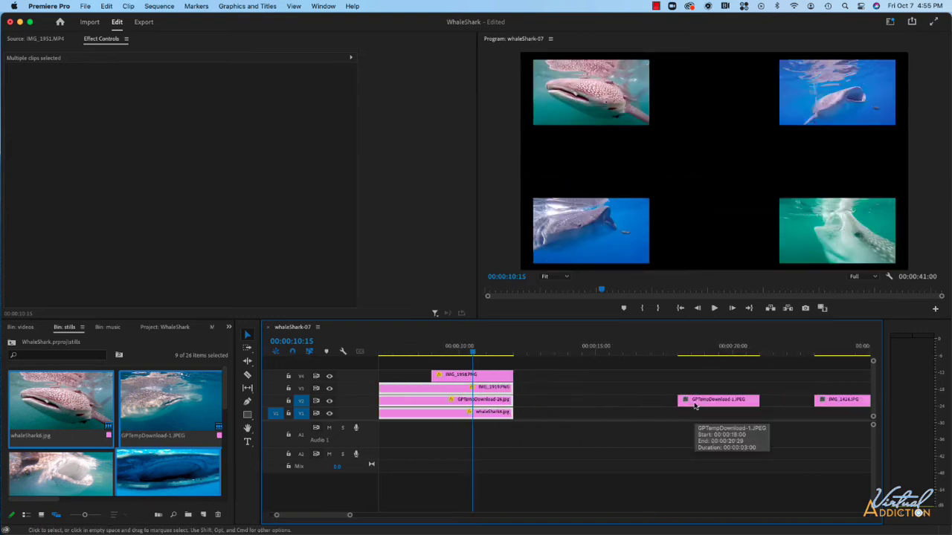
left_click_drag(695, 405, 540, 367)
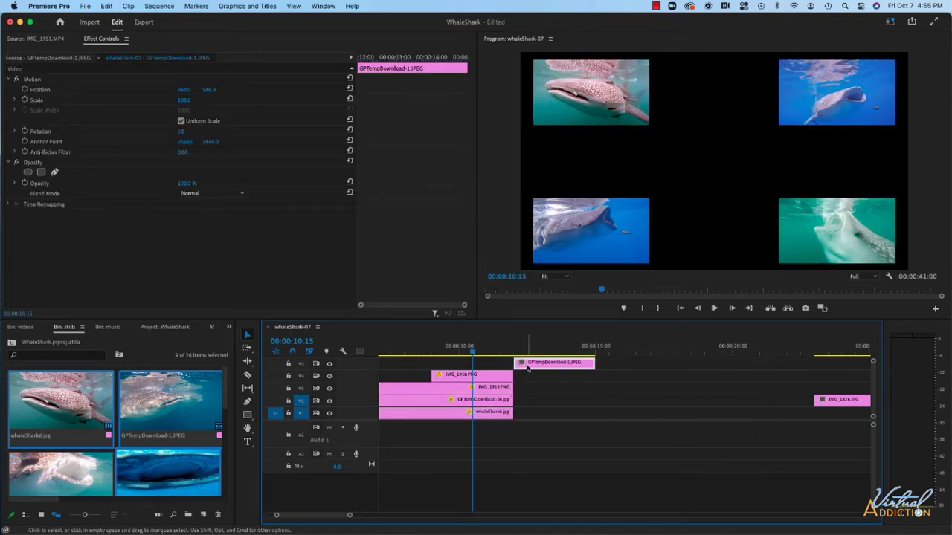
- Enlarge the timeline's video track area and move IMG_1426.JPG to V6, starting at the end of GPTempDownload-1.JPEG
left_click_drag(838, 405, 587, 395)
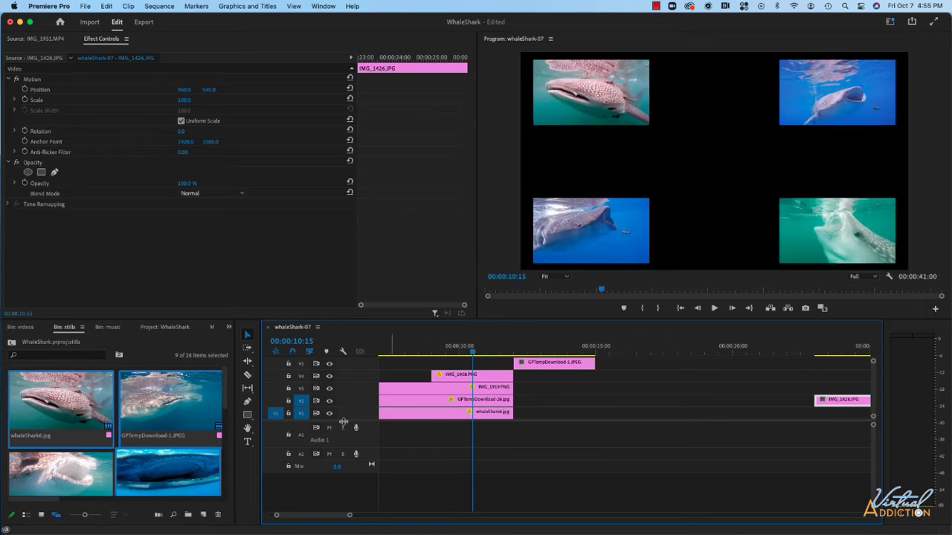
left_click_drag(343, 421, 341, 477)
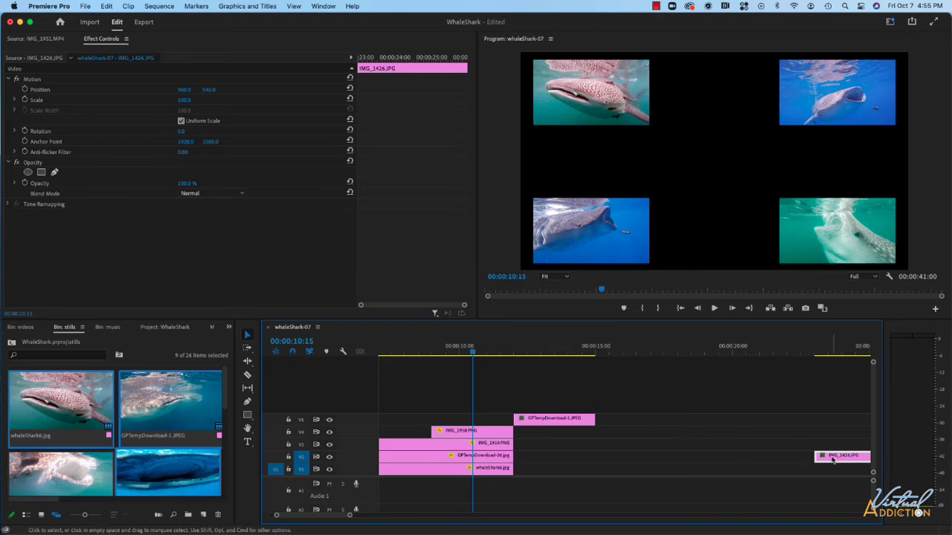
left_click_drag(832, 459, 612, 406)
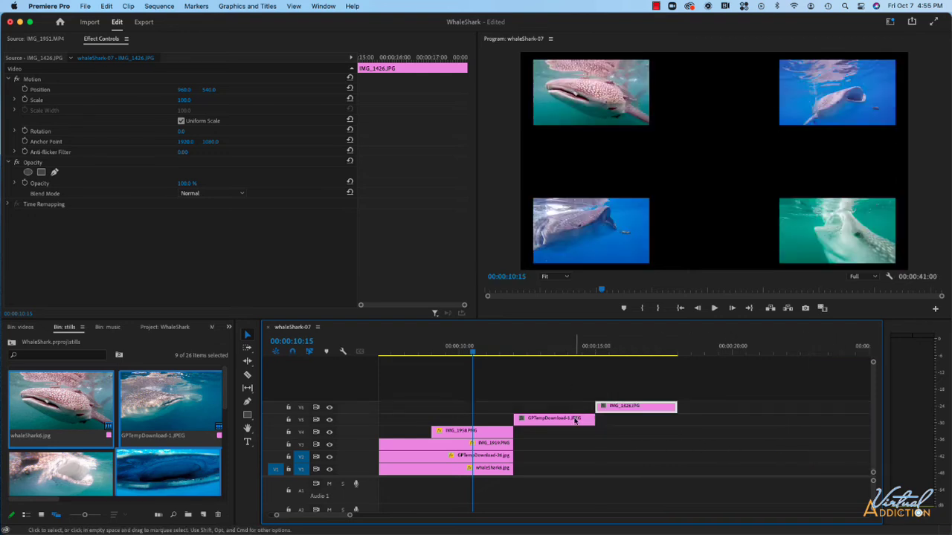
- Paste the copied motion, opacity and time remapping attributes onto GPTempDownload-1.JPEG on V5
right_click(561, 425)
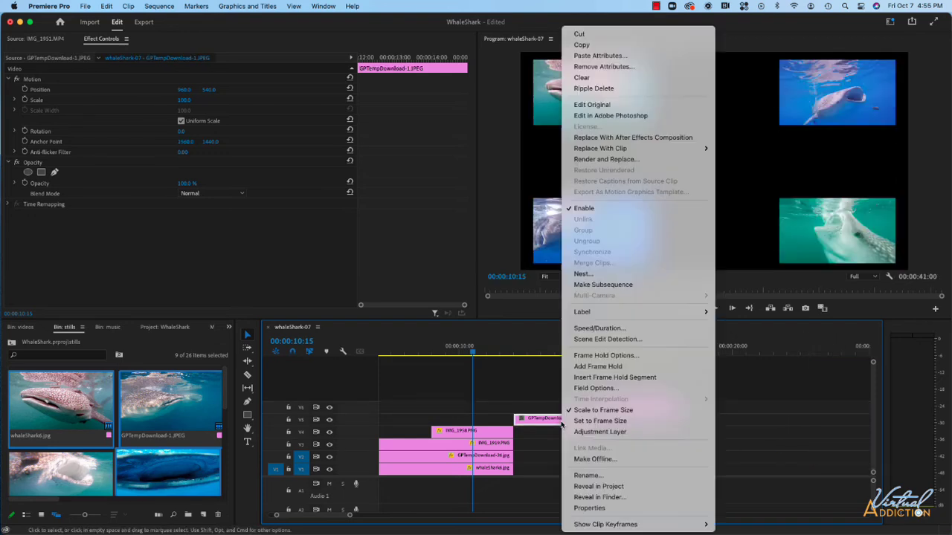
left_click(594, 55)
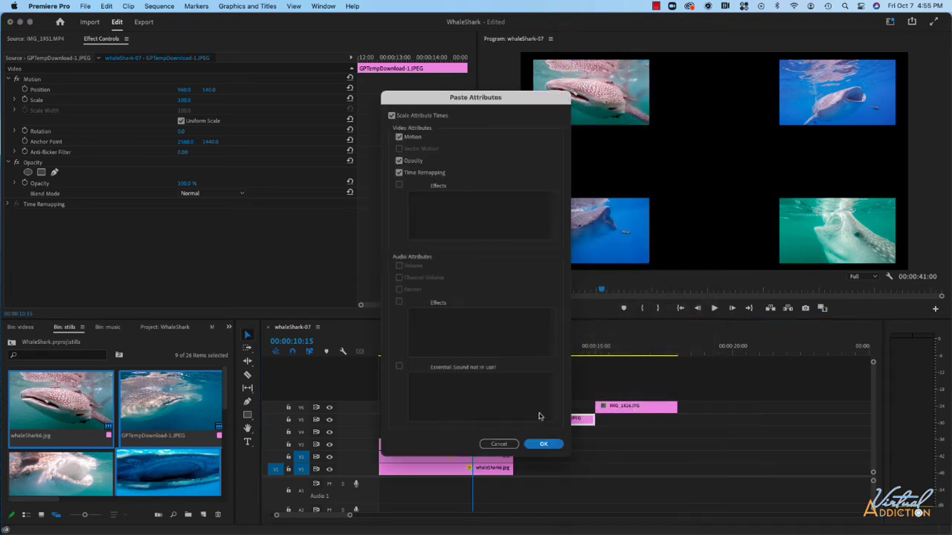
left_click(543, 444)
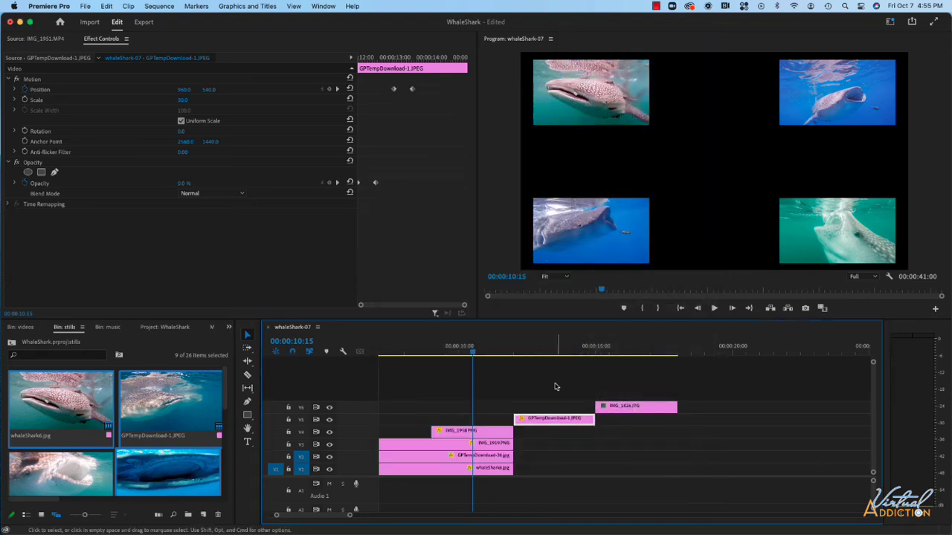
- Set the horizontal value of GPTempDownload-1.JPEG's final position keyframe at 00:00:13:15 to 960
left_click(552, 353)
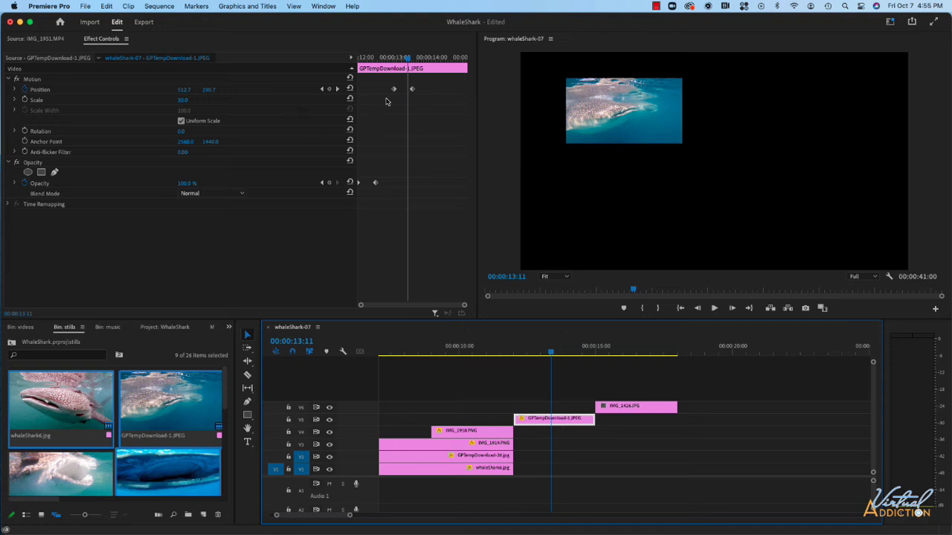
left_click(337, 89)
left_click(186, 89)
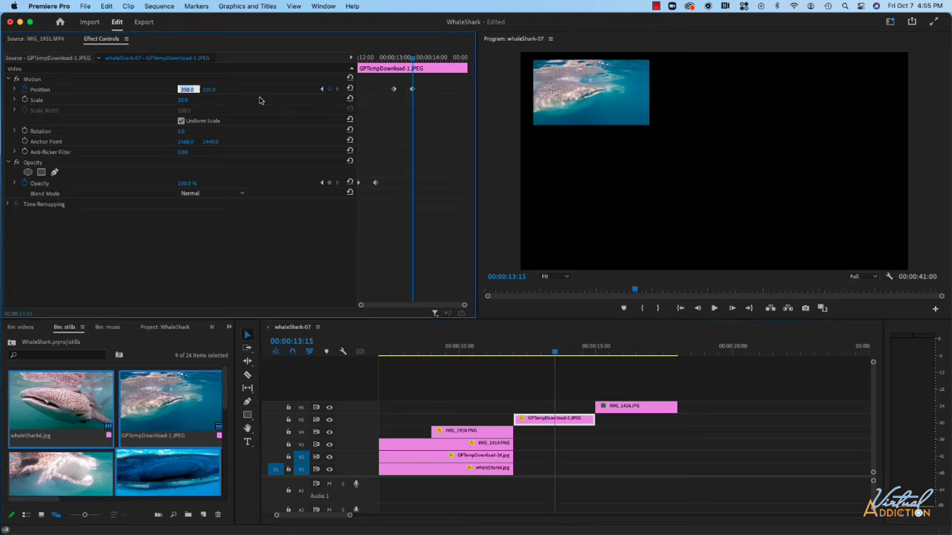
type("960")
key("Tab")
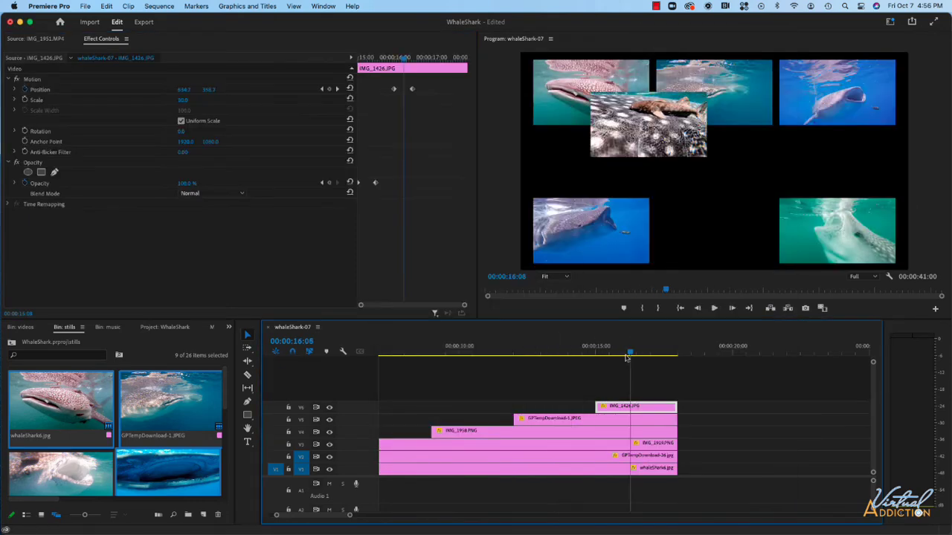
- Place IMG_1426.JPG at the bottom centre of the grid at 00:00:16:15, and extend the clips on V1 to V6 to 00:00:27:00
left_click(337, 88)
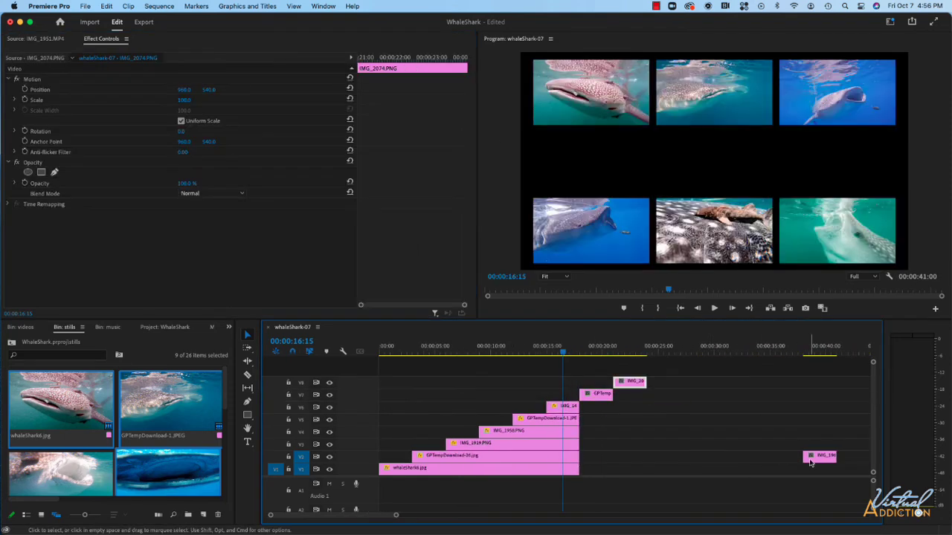
left_click_drag(581, 469, 678, 469)
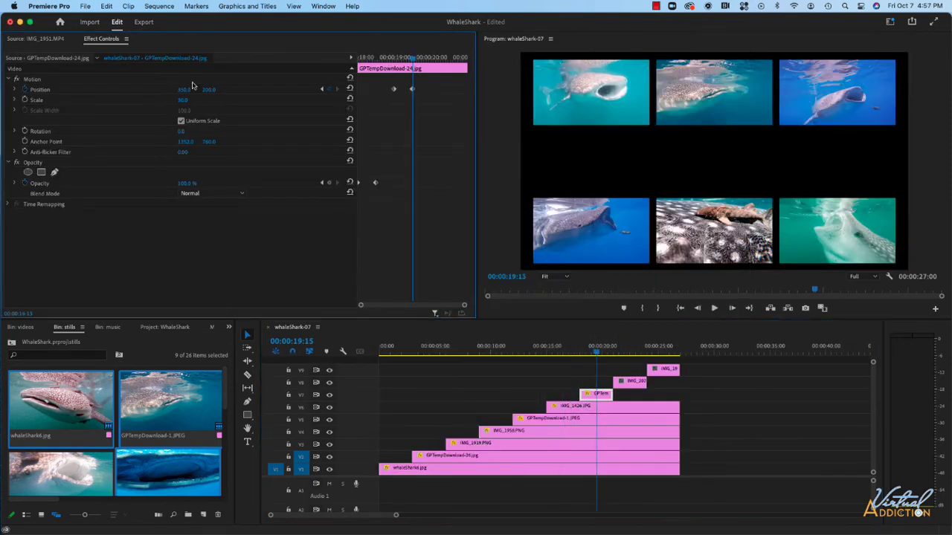
- Paste the copied motion and opacity attributes onto IMG_2074.PNG on V8
left_click(626, 346)
left_click(632, 382)
key("ctrl+alt+v")
key("Return")
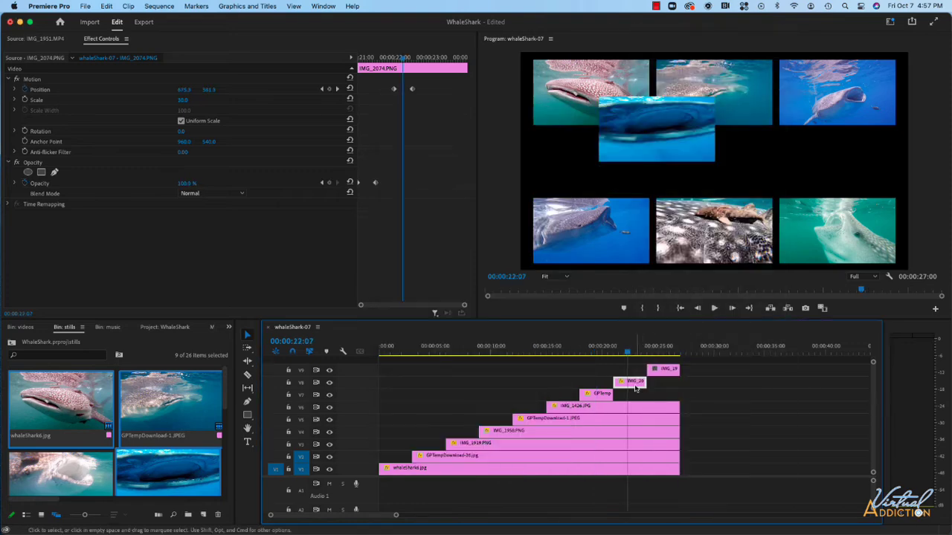
- Change the final position keyframe of IMG_2074.PNG to 1570 horizontally, in the middle row of the grid
left_click(337, 88)
left_click(184, 89)
type("1570")
key("Tab")
key("Return")
left_click(619, 346)
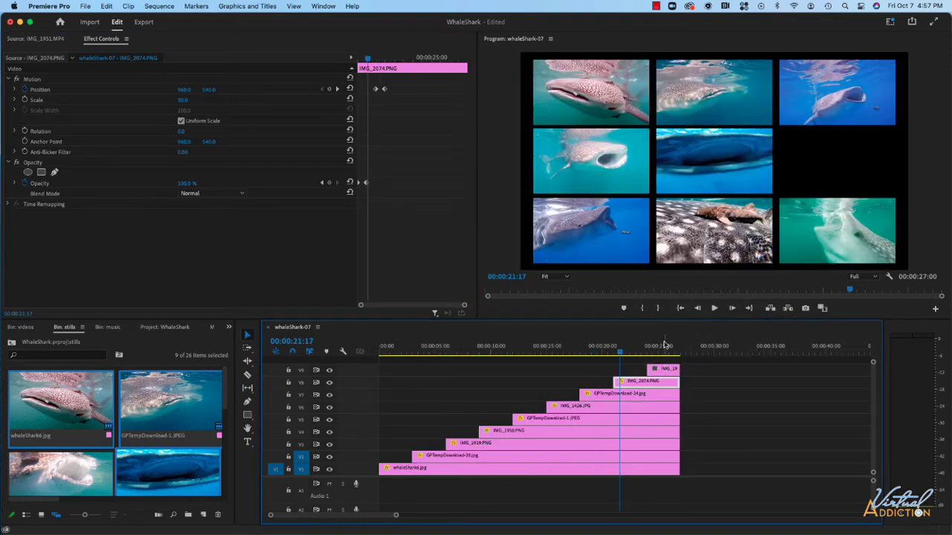
- Paste only the opacity and time remapping attributes, without motion, onto IMG_1961.PNG on V9
left_click(665, 346)
left_click(672, 369)
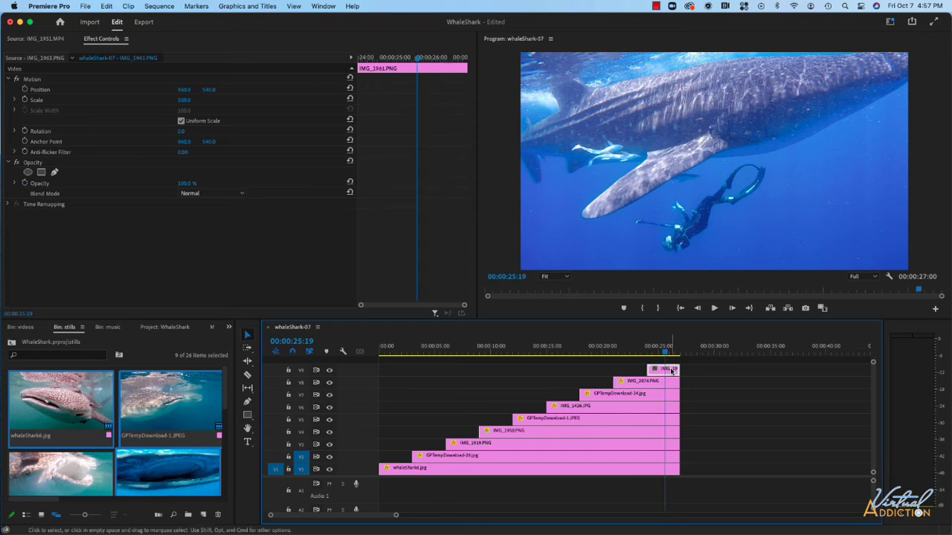
right_click(671, 369)
left_click(710, 56)
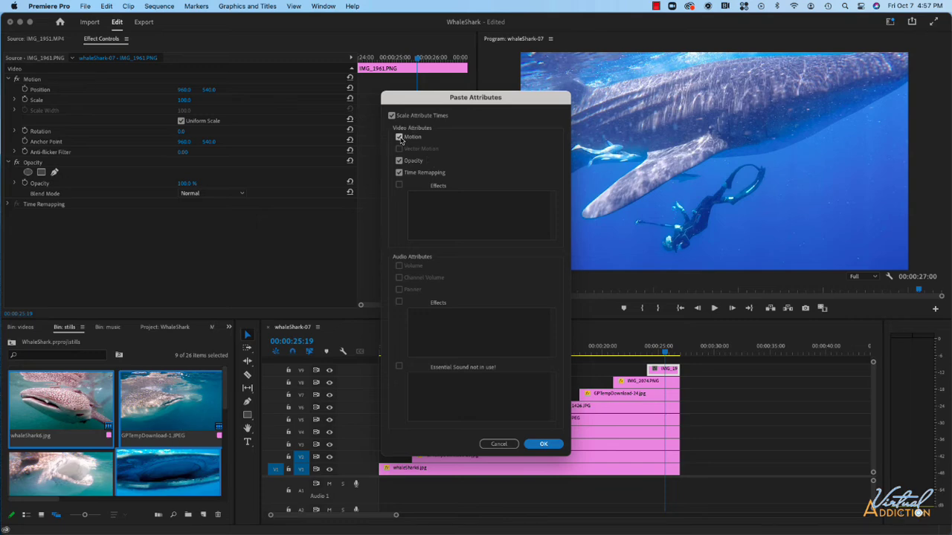
left_click(399, 136)
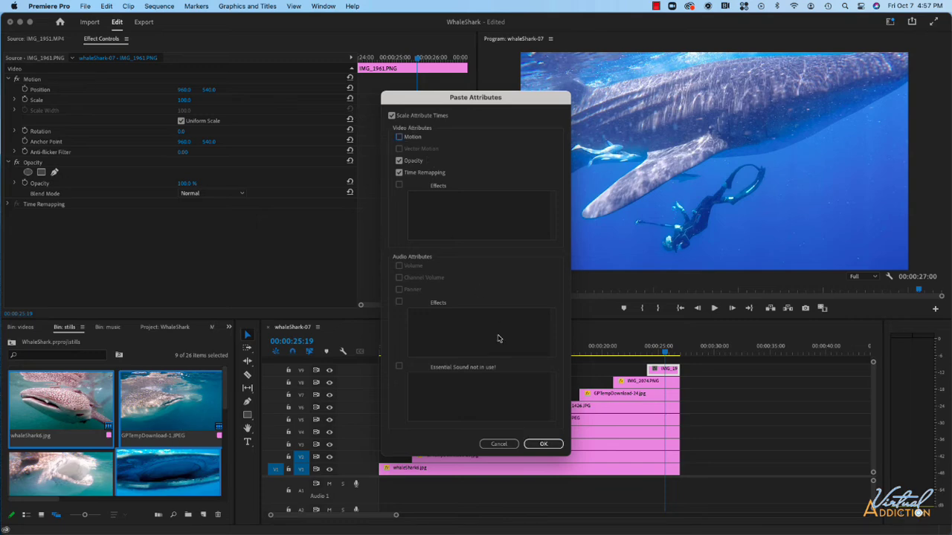
left_click(543, 444)
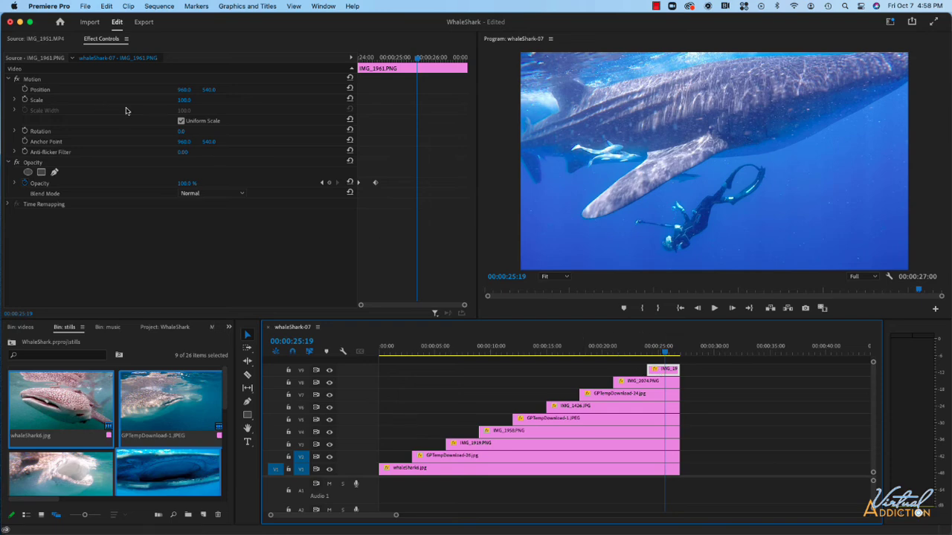
- Set the scale of IMG_1961.PNG to 30
left_click(182, 100)
type("30")
key("Return")
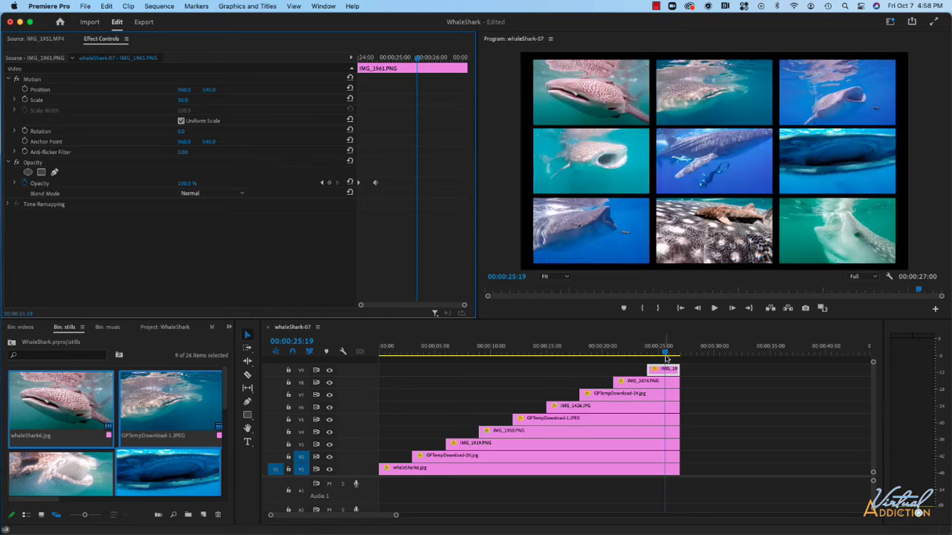
- Play the complete nine-image slideshow from the start to check the fades and movements
left_click_drag(665, 353, 376, 355)
key("space")
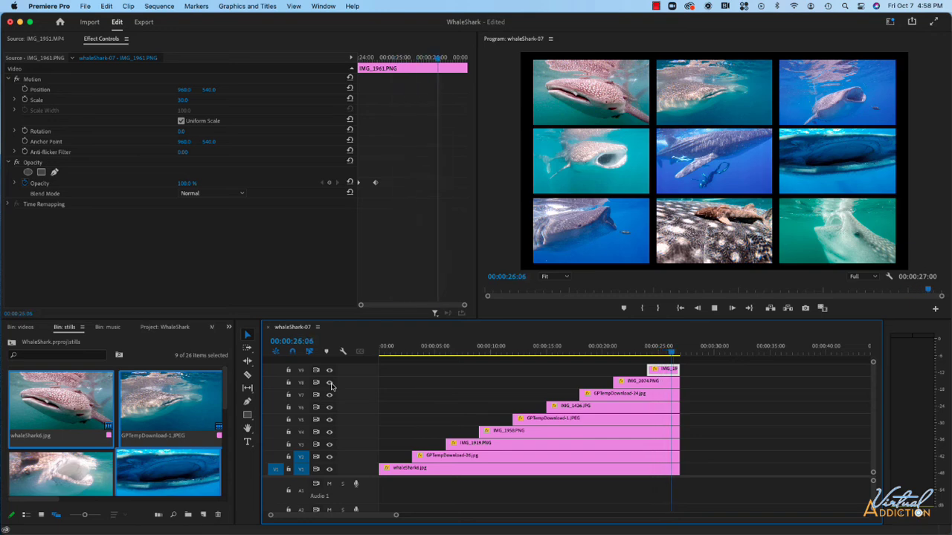
left_click(670, 348)
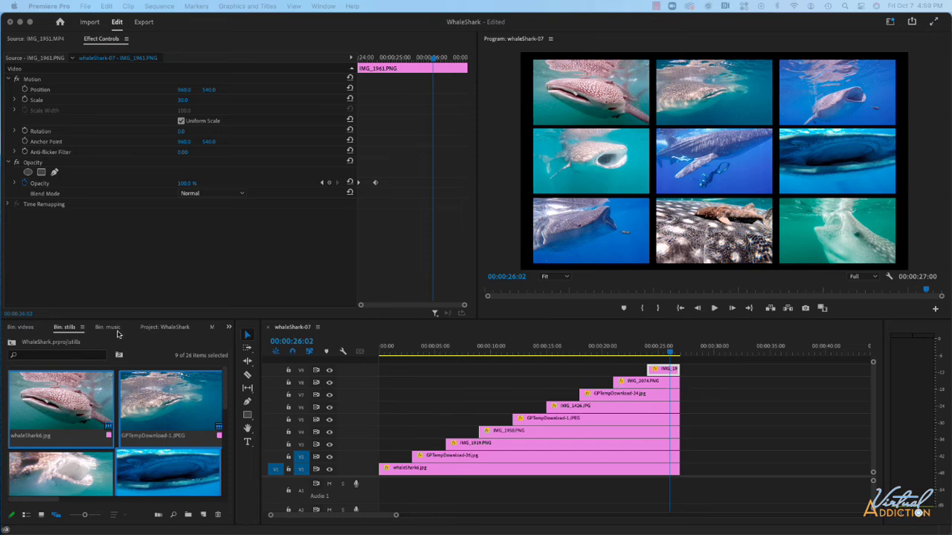
- Add GX012618.MP4 from the videos bin to V9 after the stills and set its scale to 30
left_click(27, 329)
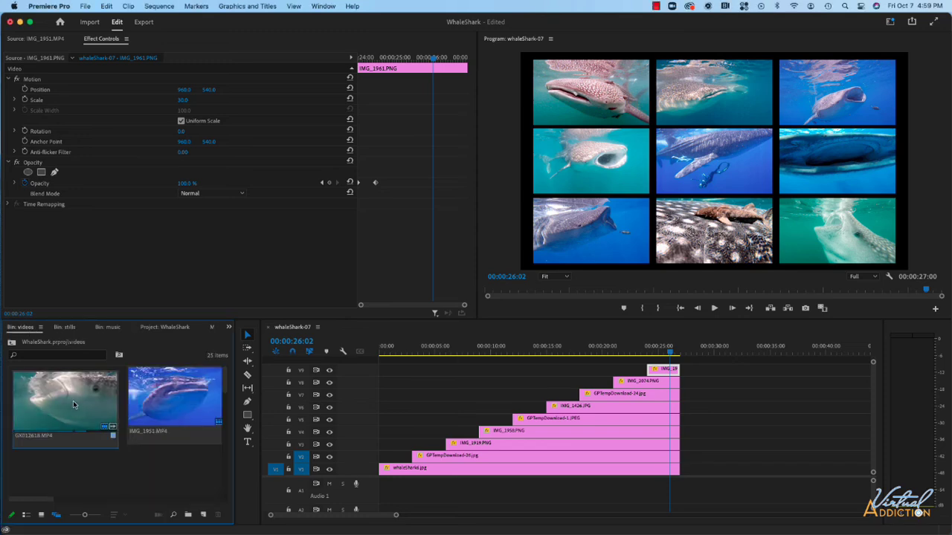
left_click_drag(64, 405, 738, 371)
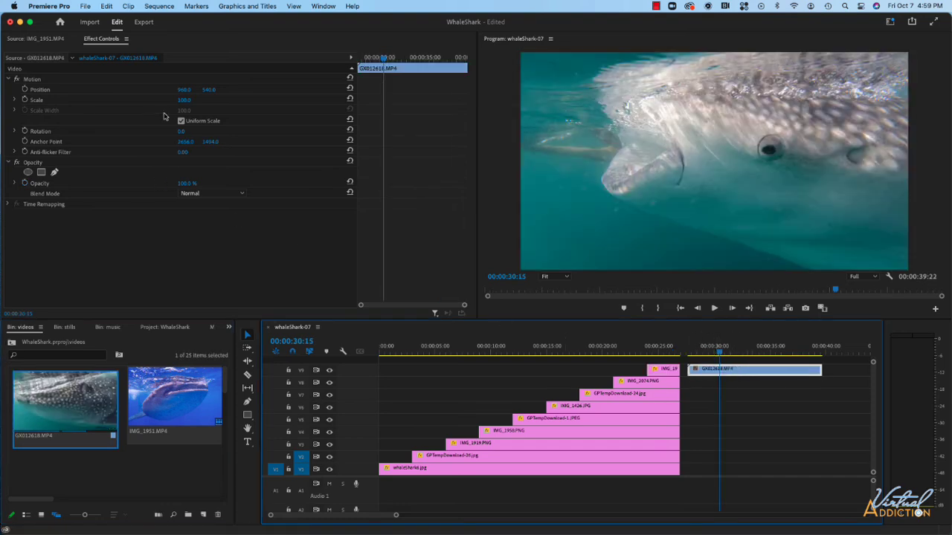
left_click(185, 100)
type("30")
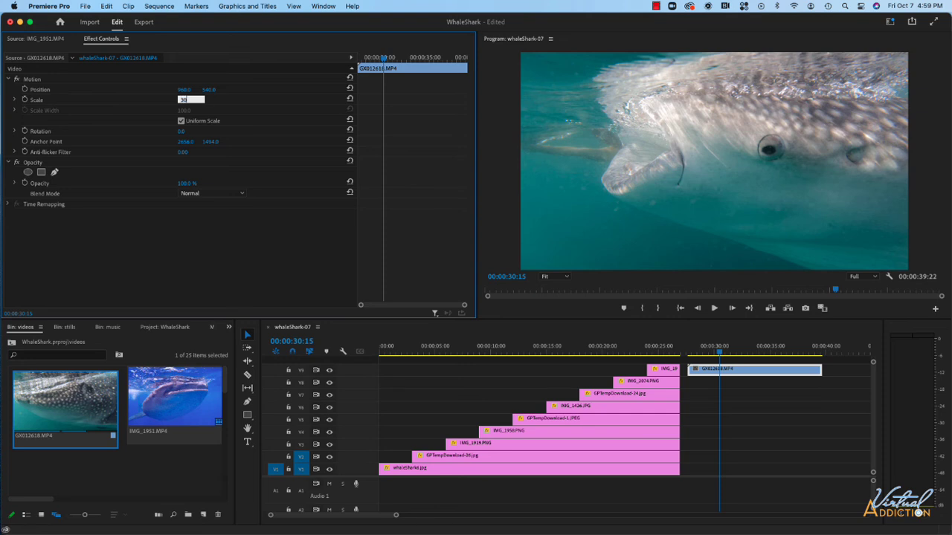
key("Return")
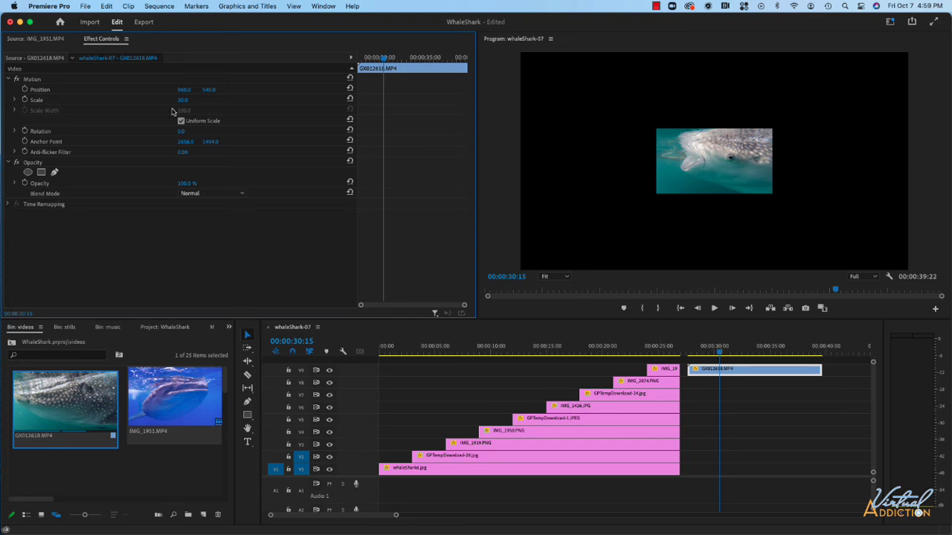
- Animate the position of GX012618.MP4 from its centre at 00:00:30:15 to 960, 200 at 00:00:33:00, and play the movement
left_click(25, 90)
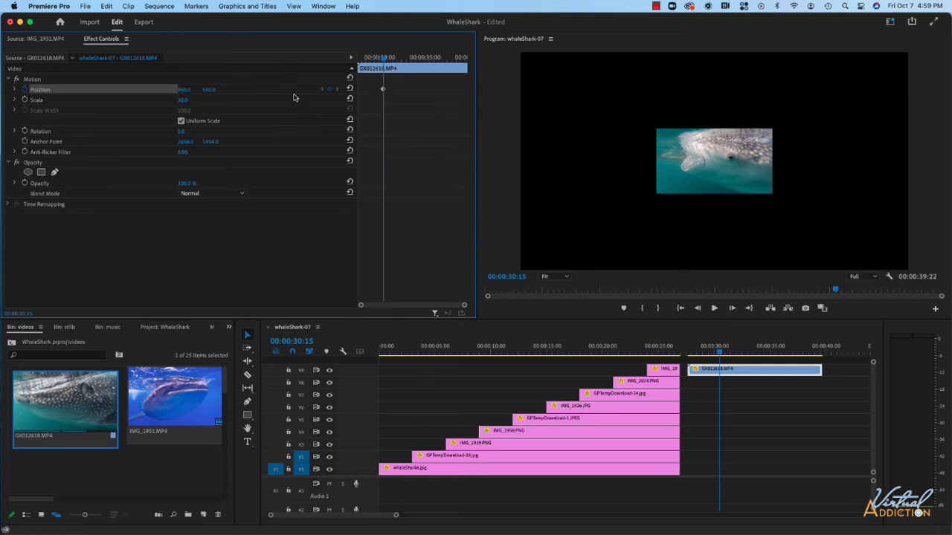
left_click_drag(384, 58, 407, 60)
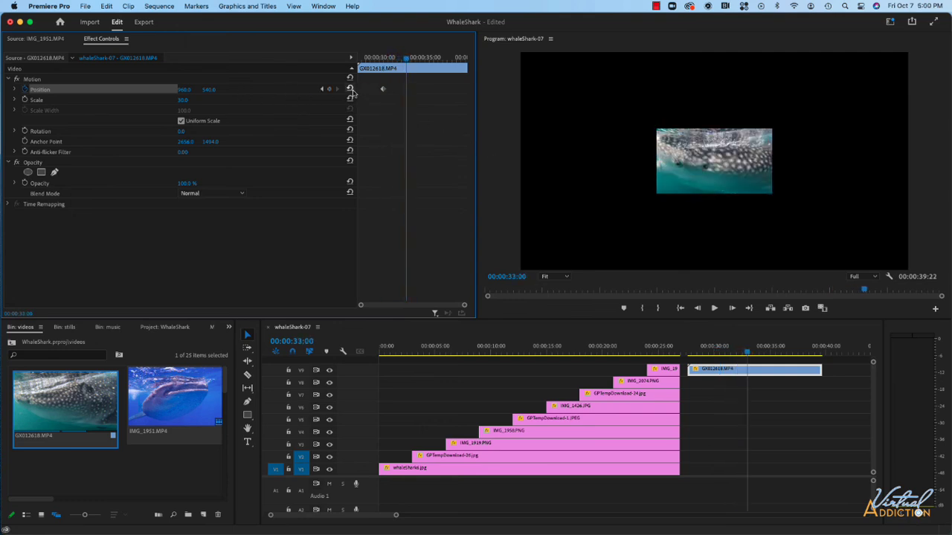
left_click(213, 90)
key("Return")
key("space")
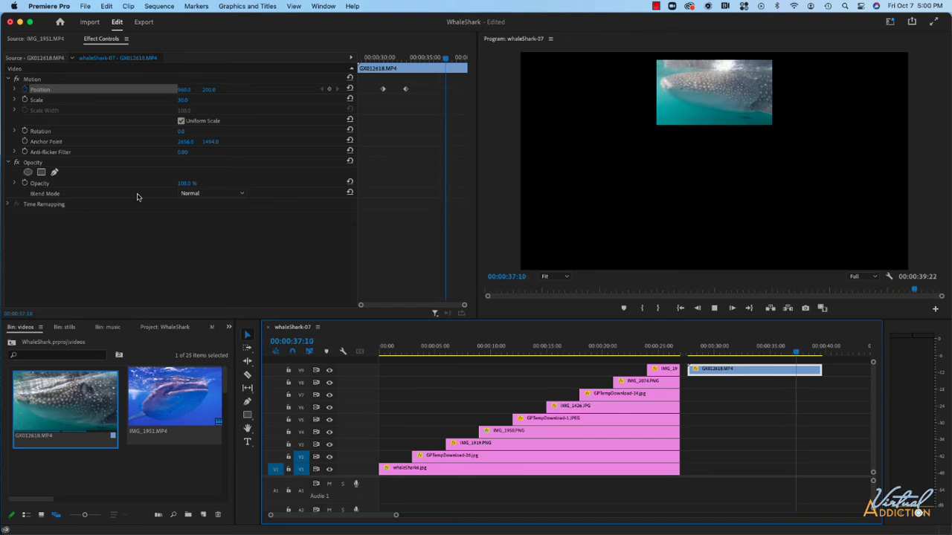
key("space")
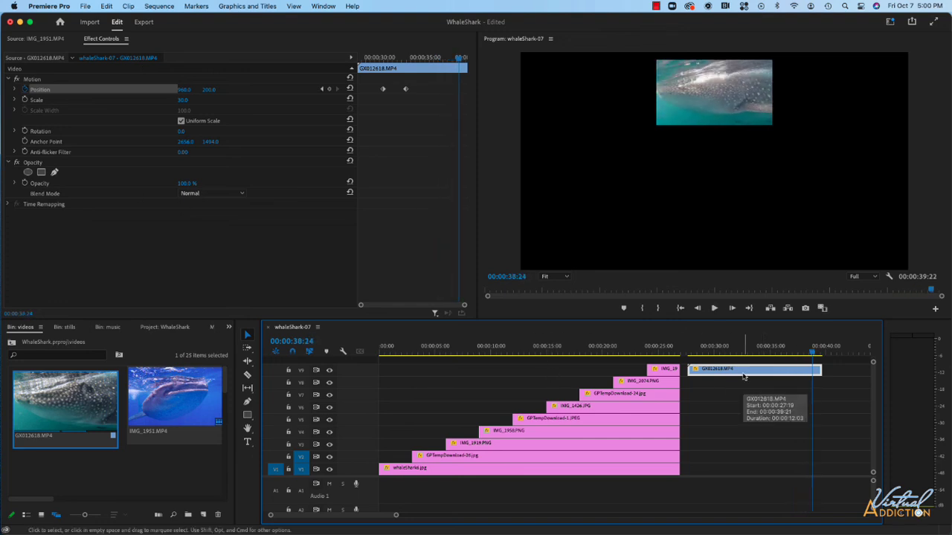
- Delete GX012618.MP4 from V9 and show the WhaleShark project's main bin list
left_click(661, 351)
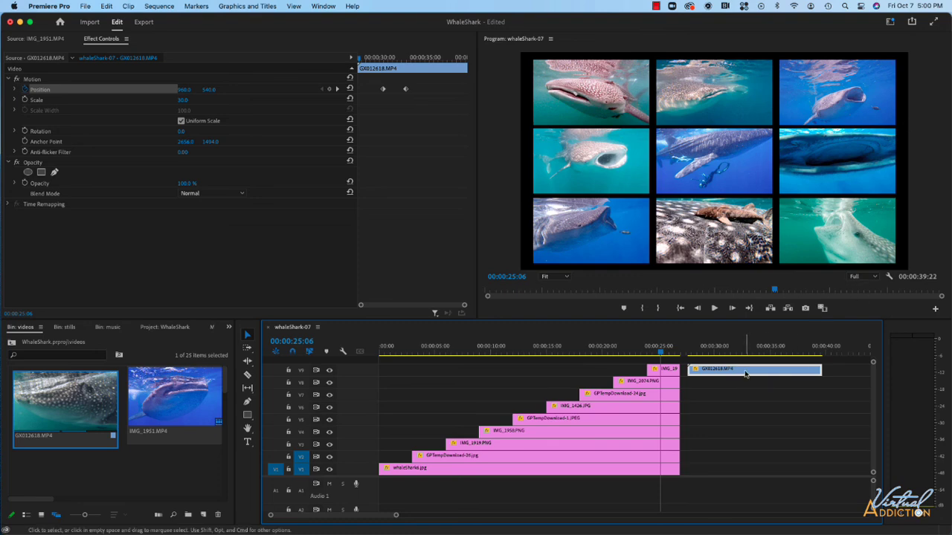
key("Delete")
left_click(165, 327)
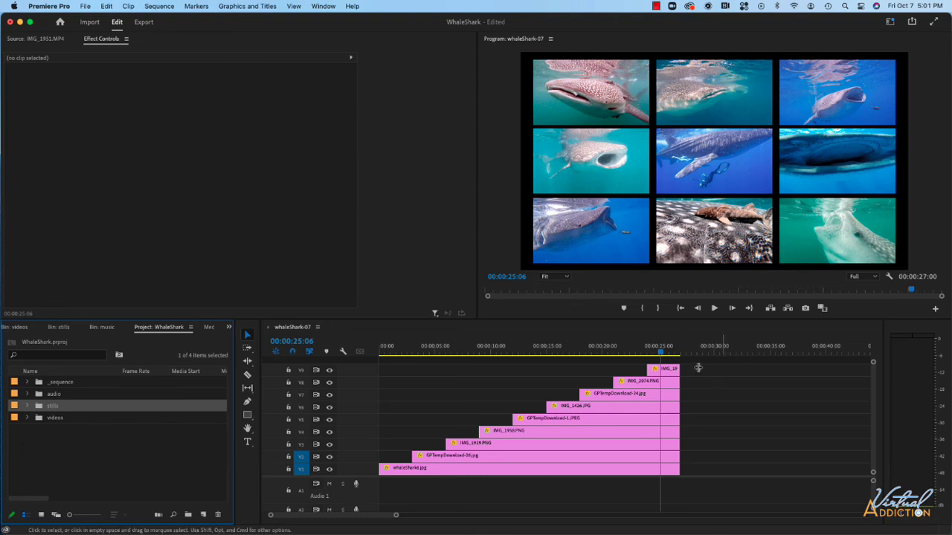